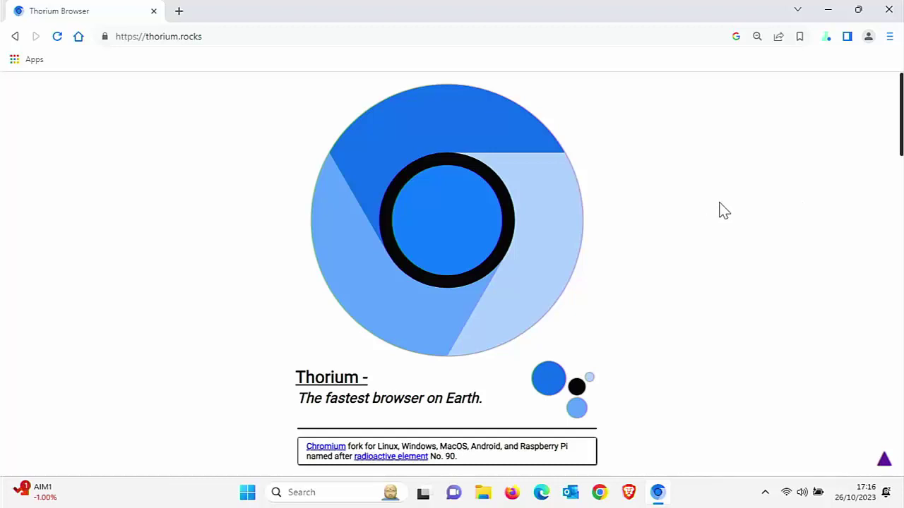
# - Scroll the thorium.rocks page down to the Links section with downloads for each platform
pyautogui.scroll(-4, 657, 248)
pyautogui.scroll(-6, 658, 248)
pyautogui.scroll(-4, 648, 233)
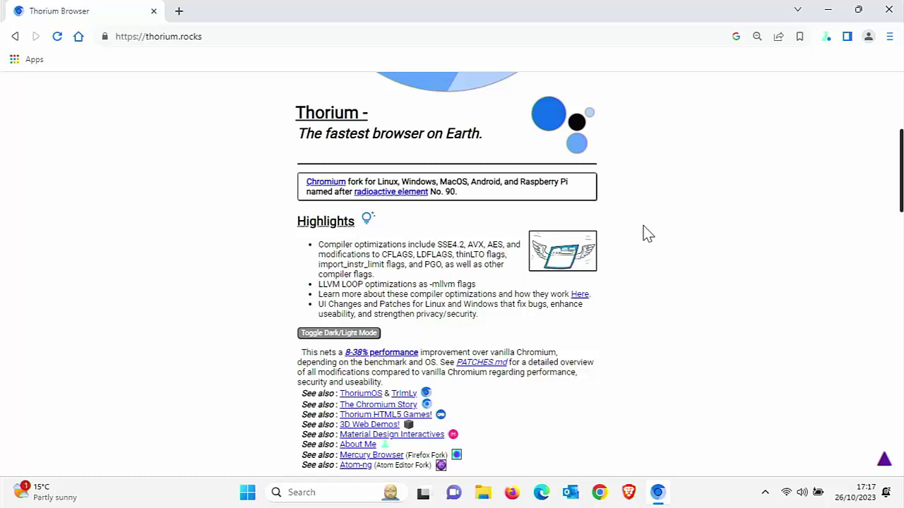
pyautogui.scroll(-6, 691, 319)
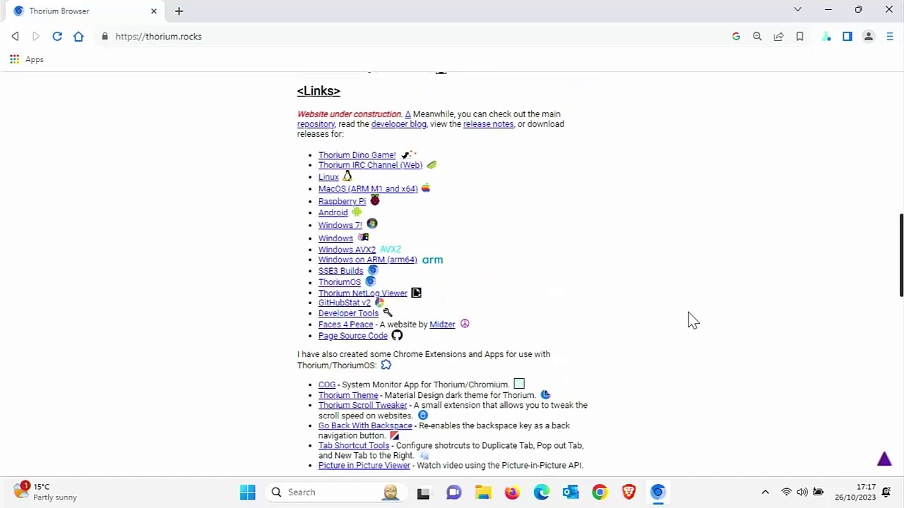
pyautogui.scroll(-6, 692, 319)
pyautogui.scroll(4, 692, 319)
pyautogui.scroll(5, 692, 319)
pyautogui.scroll(-3, 691, 319)
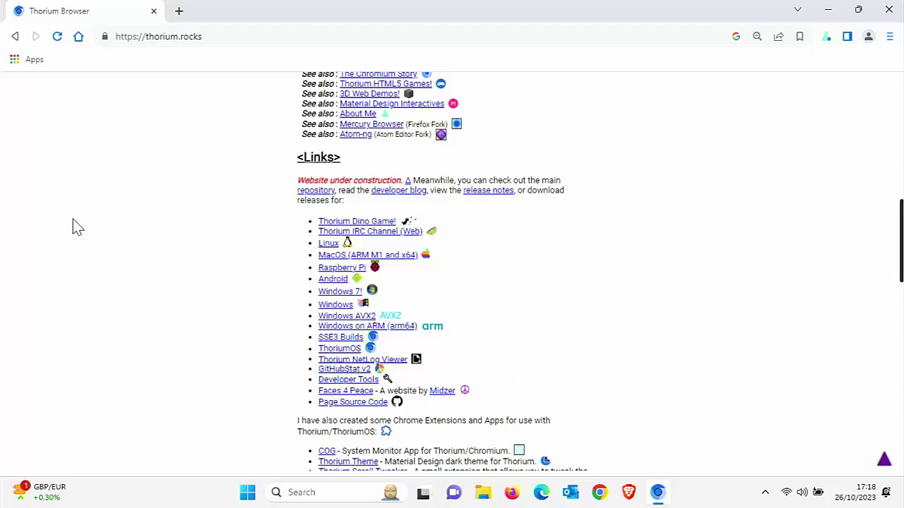
# - Open Thorium's Settings from the main menu, showing the You and Google page
pyautogui.scroll(10, 95, 226)
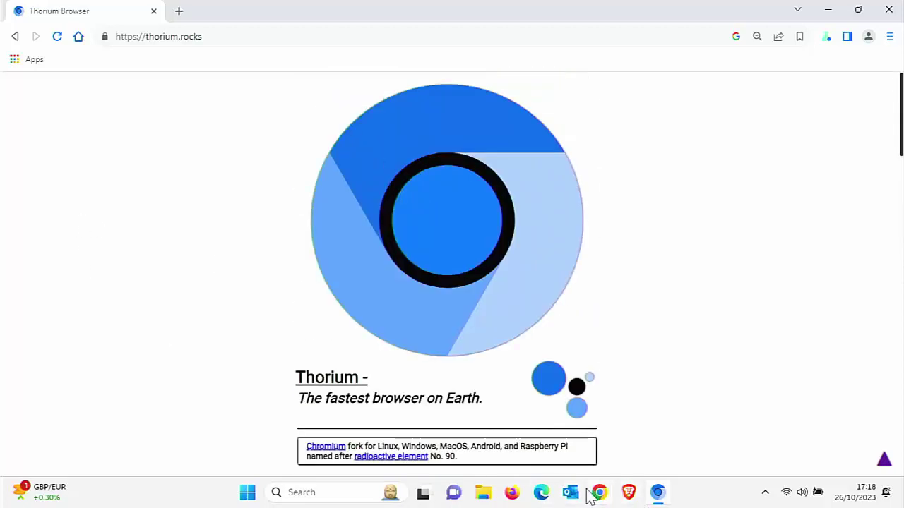
pyautogui.scroll(-1, 657, 406)
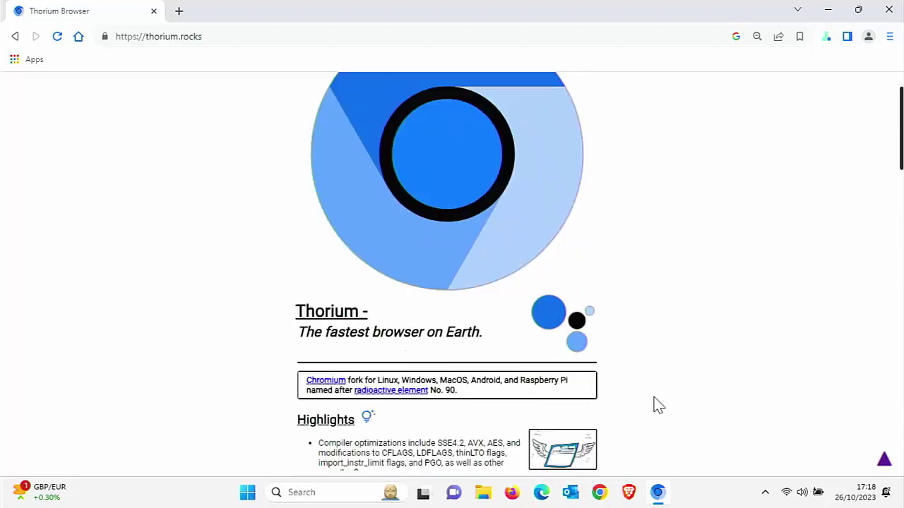
pyautogui.scroll(-1, 657, 406)
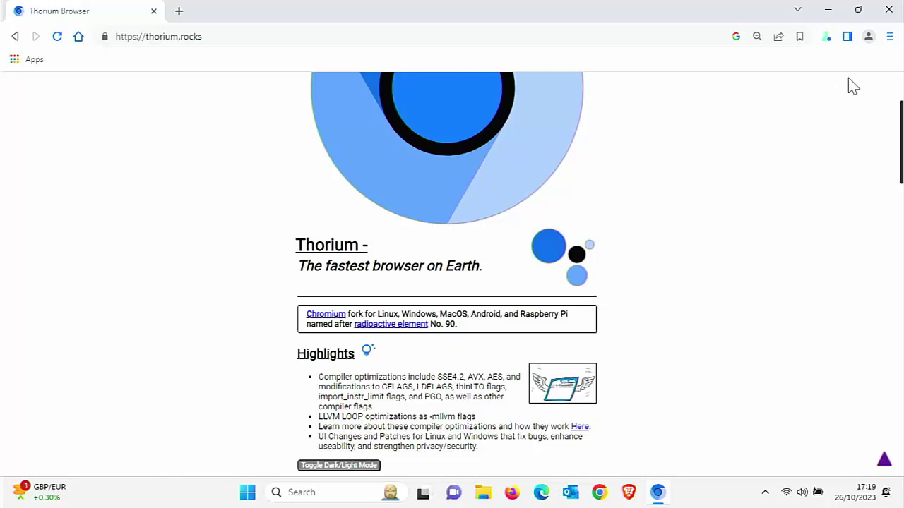
pyautogui.click(891, 36)
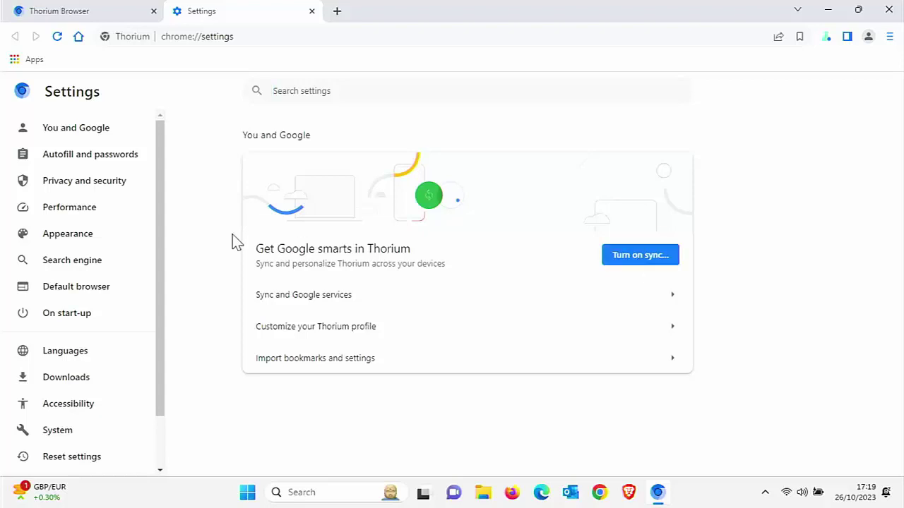
# - View the You and Google through On start-up settings sections in turn
pyautogui.click(109, 136)
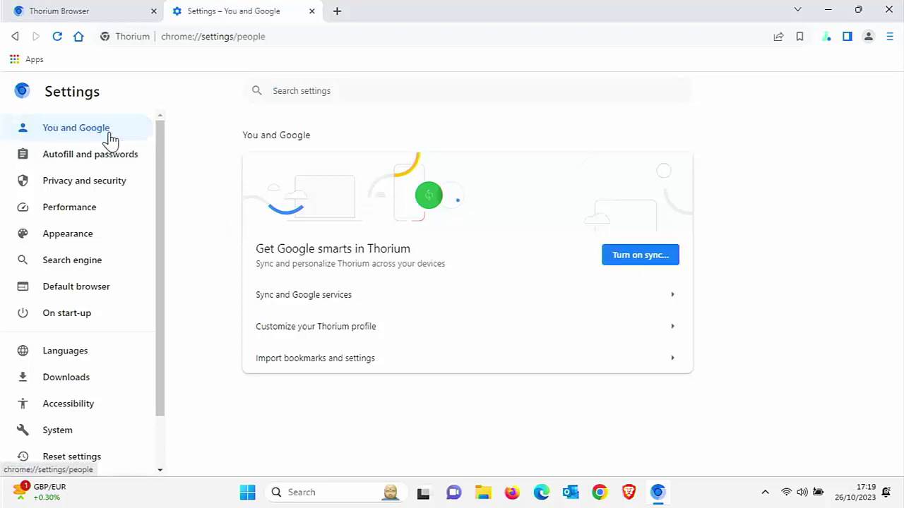
pyautogui.click(105, 157)
pyautogui.click(89, 187)
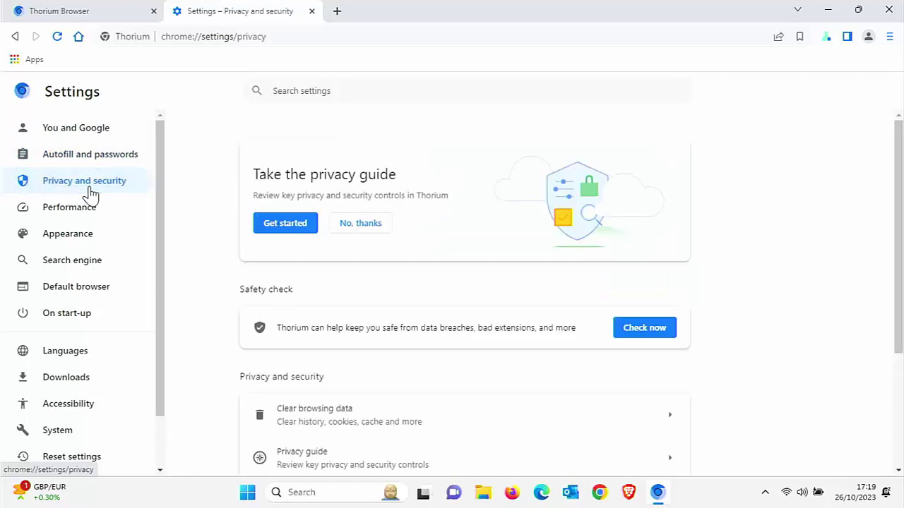
pyautogui.click(87, 212)
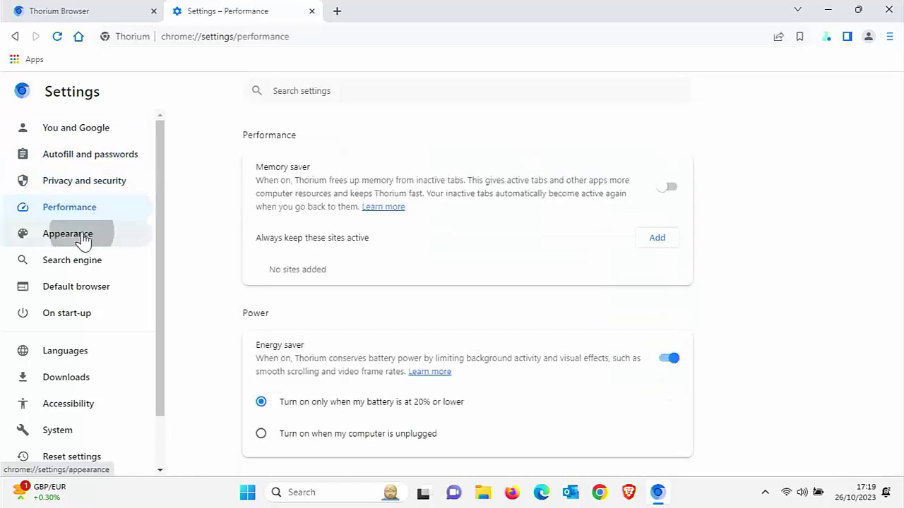
pyautogui.click(83, 241)
pyautogui.click(79, 266)
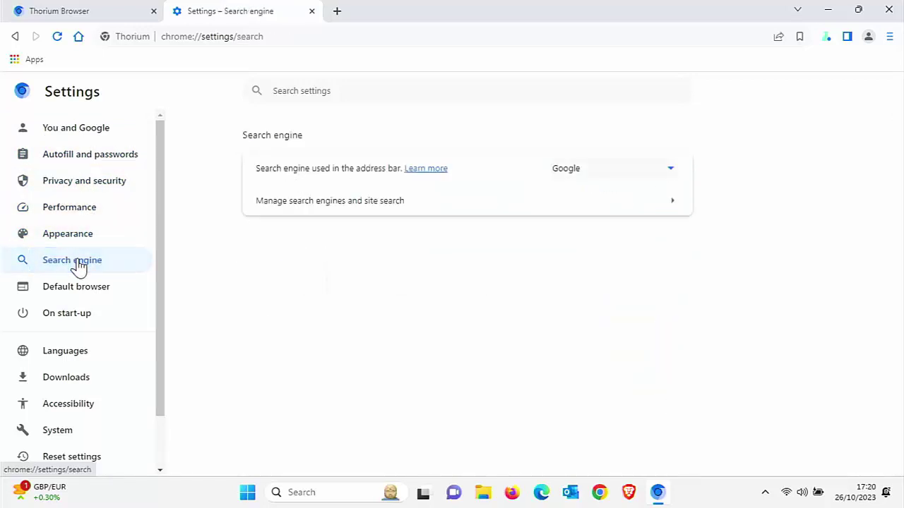
pyautogui.click(74, 292)
pyautogui.click(77, 316)
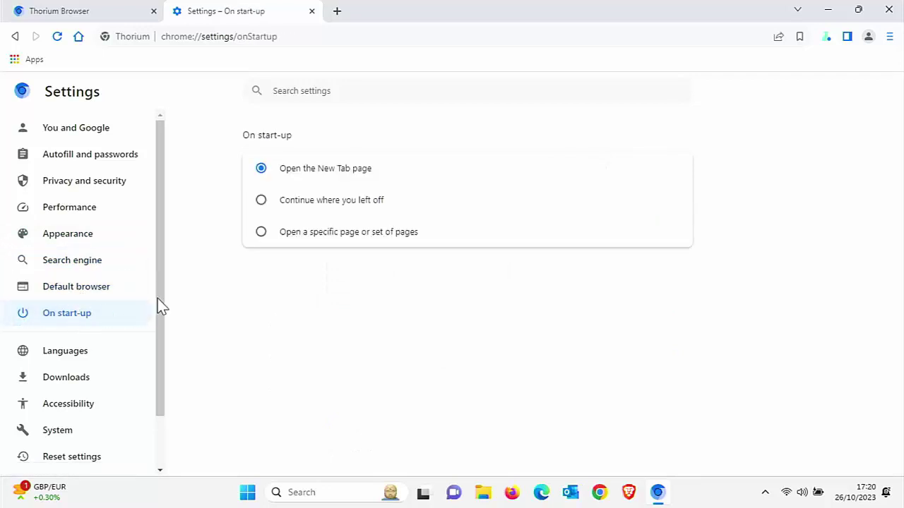
# - View Languages, Downloads, Accessibility, System and Reset settings, then open the Extensions page
pyautogui.moveTo(159, 306); pyautogui.dragTo(158, 343)
pyautogui.click(88, 313)
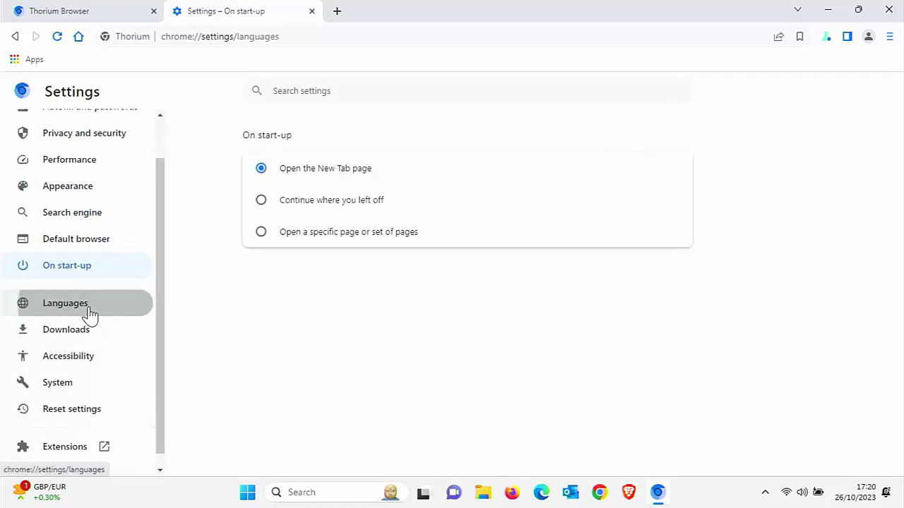
pyautogui.click(86, 329)
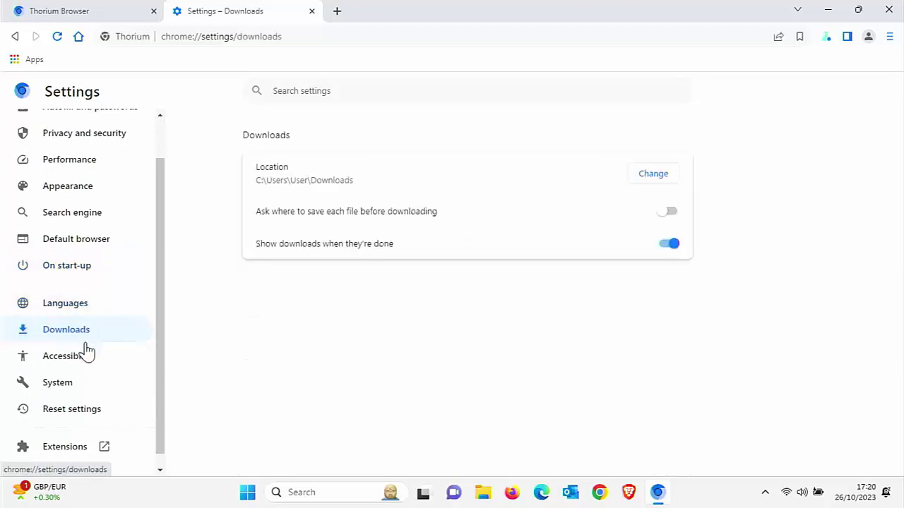
pyautogui.click(84, 356)
pyautogui.moveTo(162, 350); pyautogui.dragTo(157, 372)
pyautogui.click(109, 375)
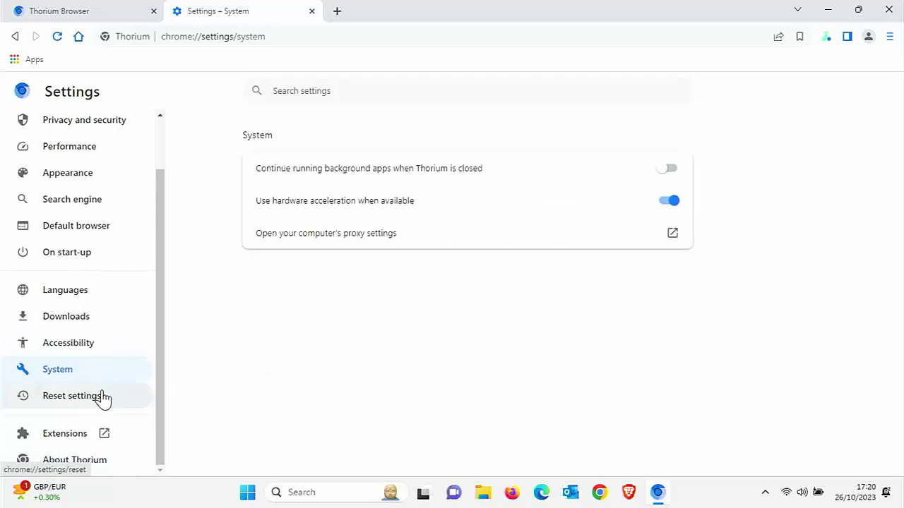
pyautogui.click(101, 398)
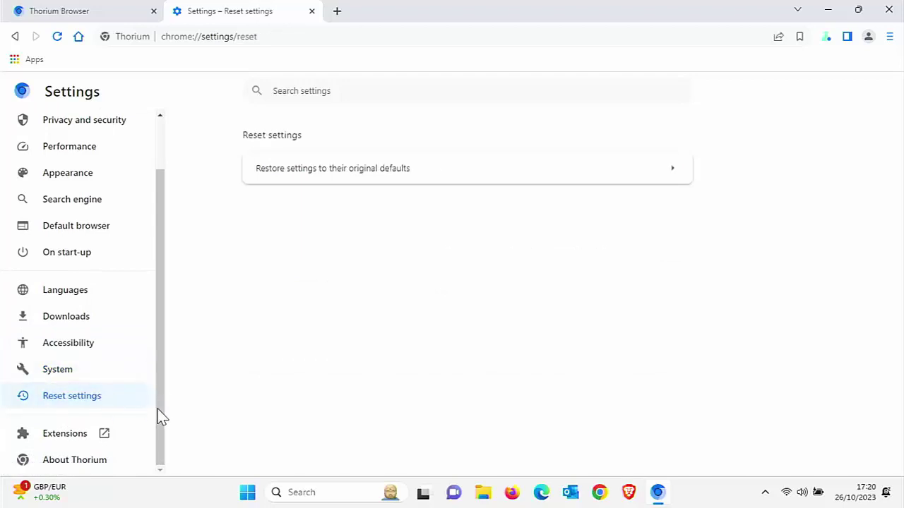
pyautogui.click(65, 433)
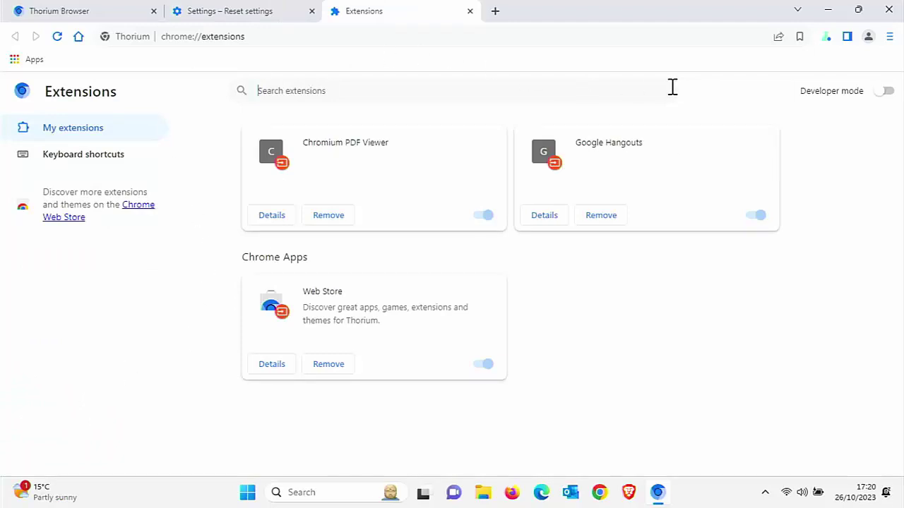
# - Set the Thorium Refresh 2023 experiment to Enabled and relaunch the browser
pyautogui.click(826, 37)
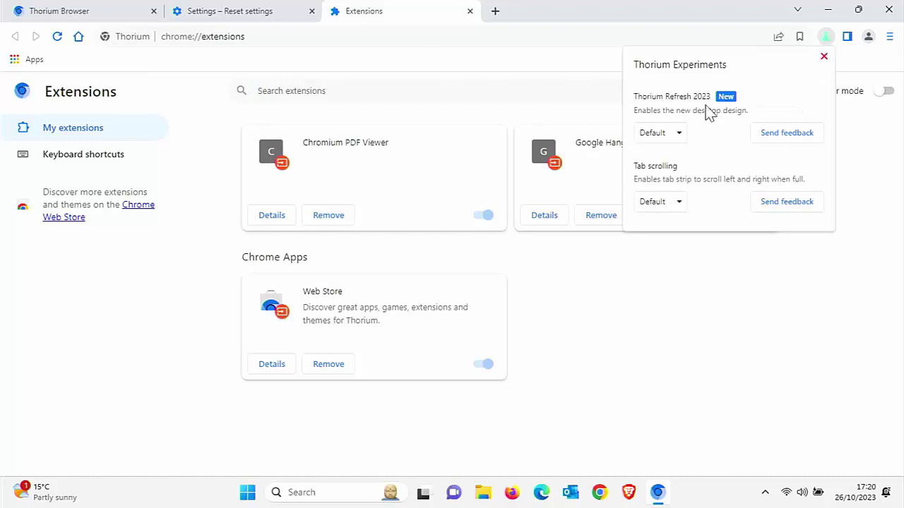
pyautogui.click(678, 134)
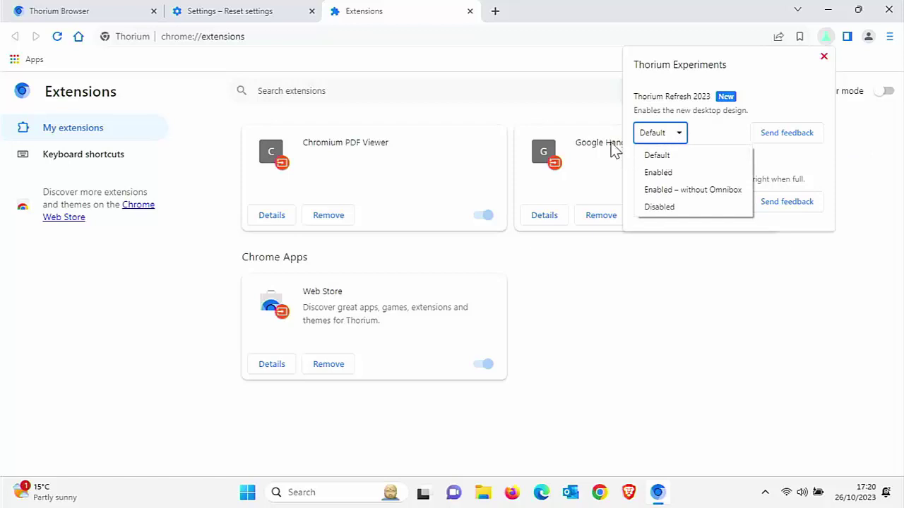
pyautogui.click(664, 176)
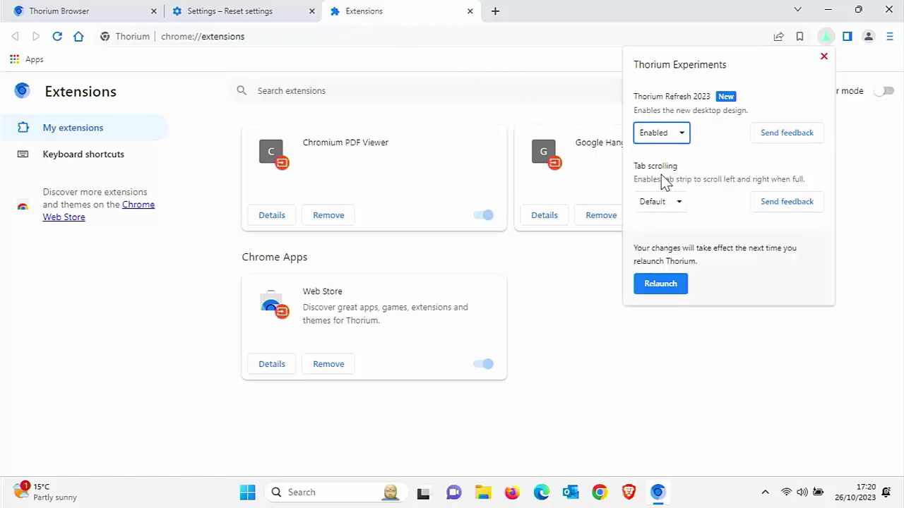
pyautogui.click(663, 285)
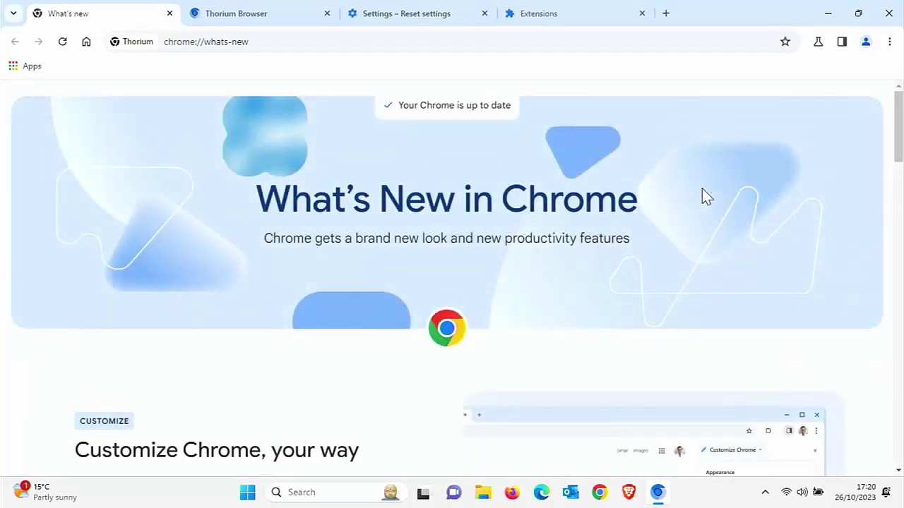
# - Set the Thorium Refresh 2023 experiment back to Default and relaunch the browser
pyautogui.click(817, 41)
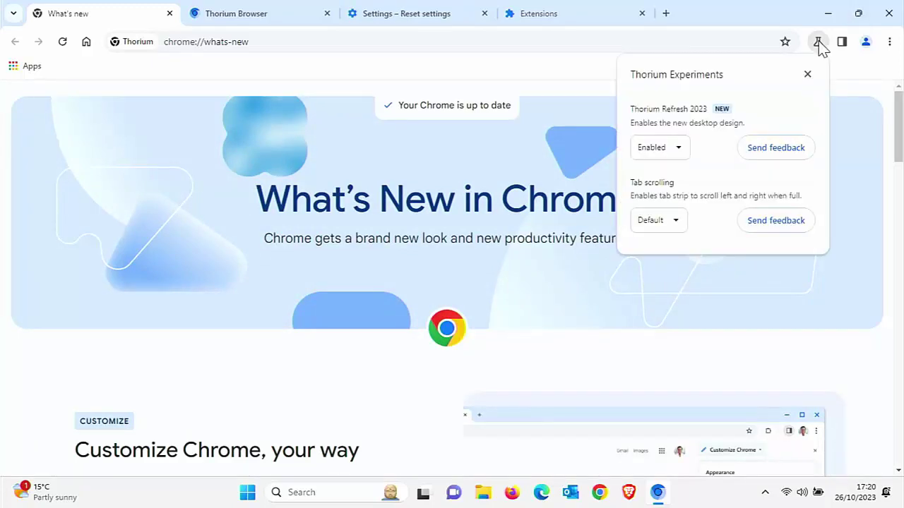
pyautogui.click(677, 150)
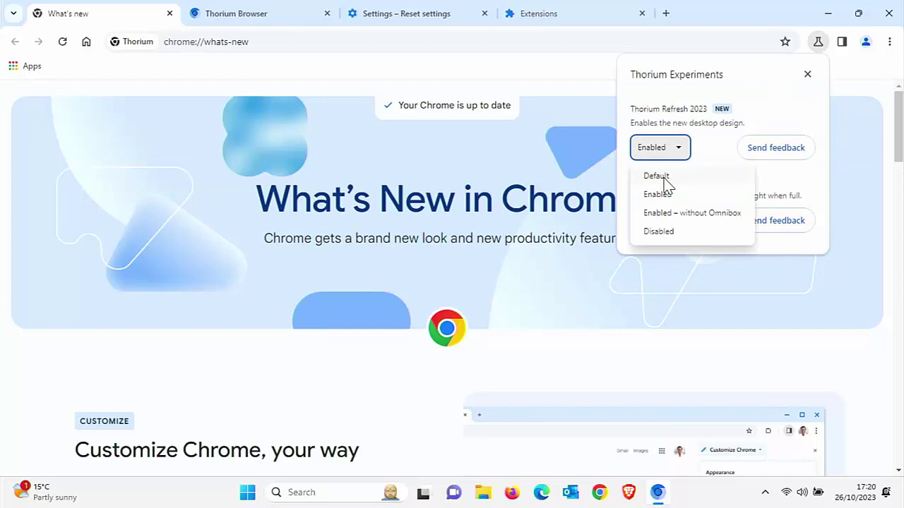
pyautogui.click(664, 177)
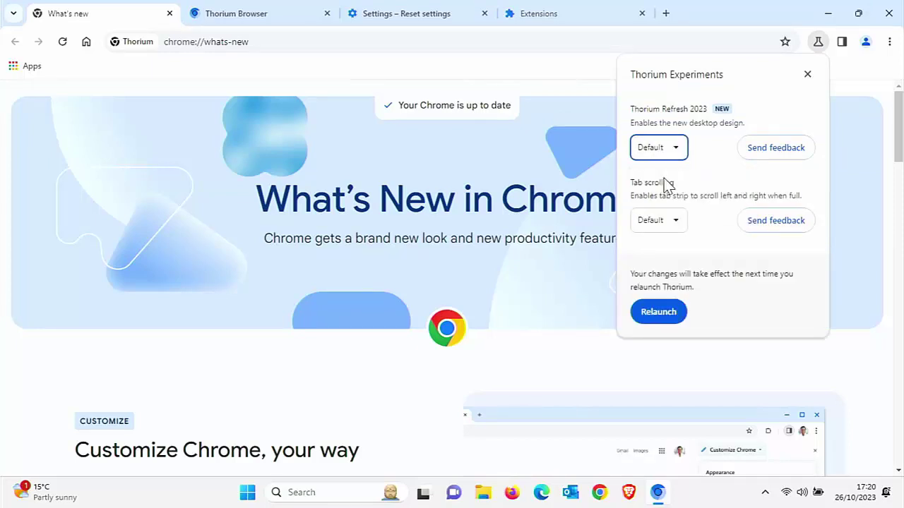
pyautogui.click(658, 312)
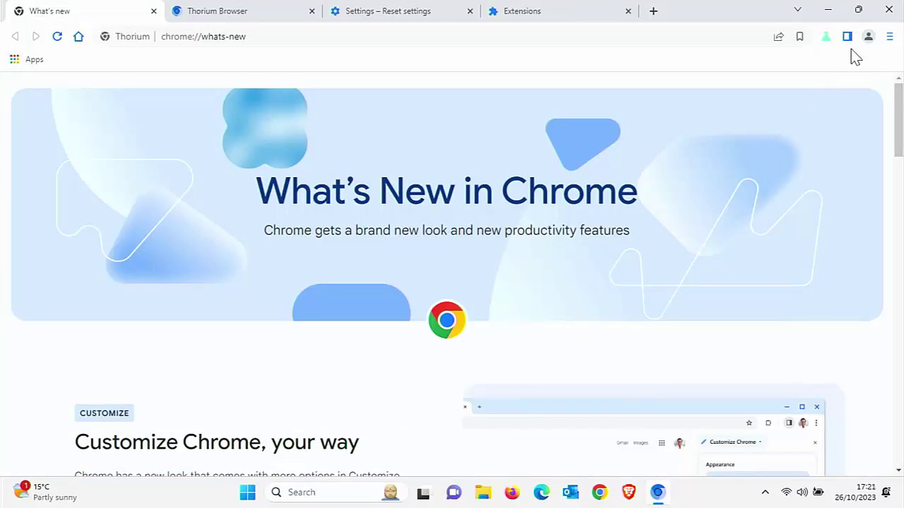
pyautogui.click(826, 36)
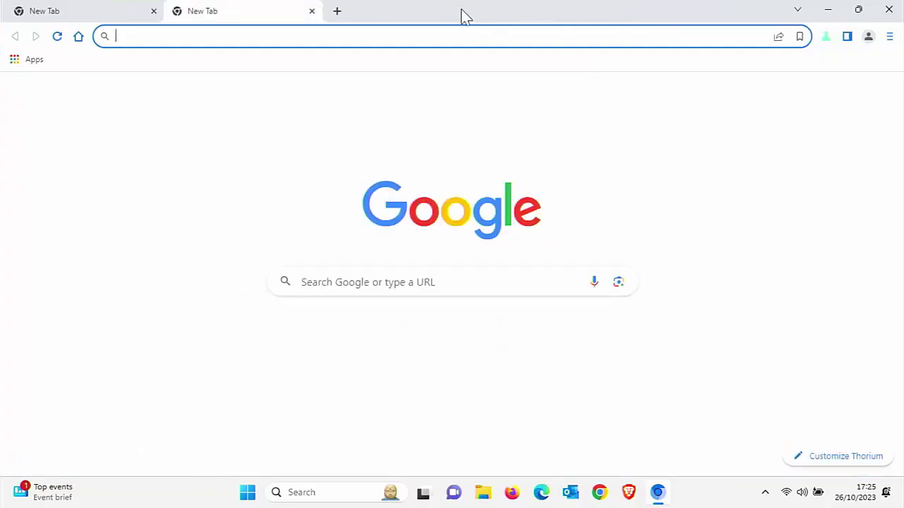
# - Load msn.co.uk in a single tab and accept MSN's privacy banner
pyautogui.click(312, 12)
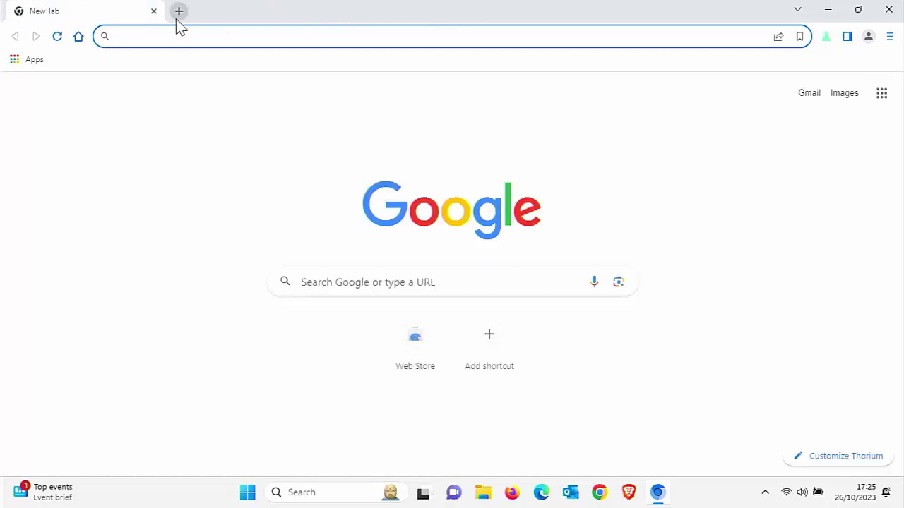
pyautogui.write('msn.co')
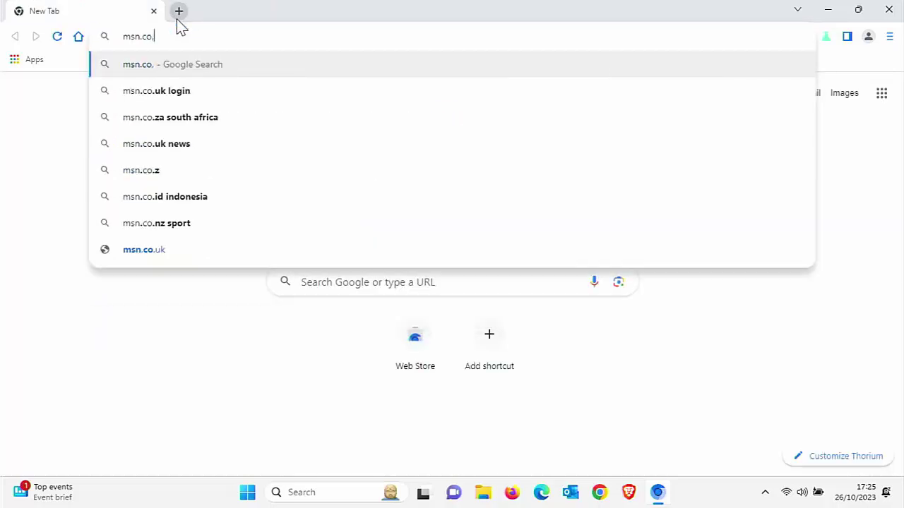
pyautogui.write('.')
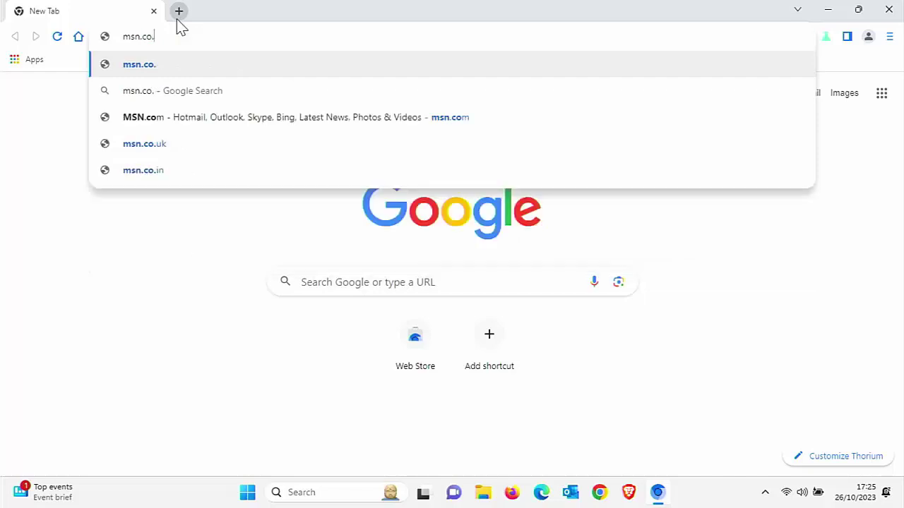
pyautogui.write('uk')
pyautogui.press('Return')
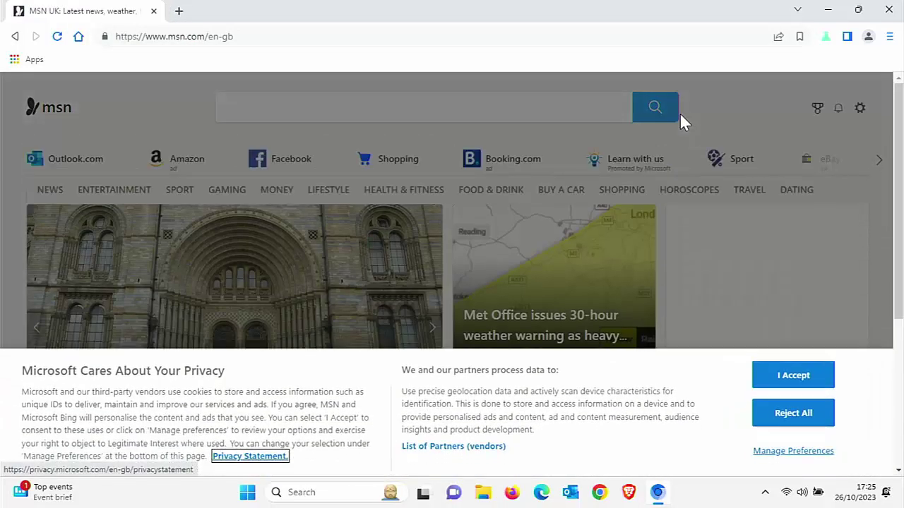
pyautogui.click(782, 372)
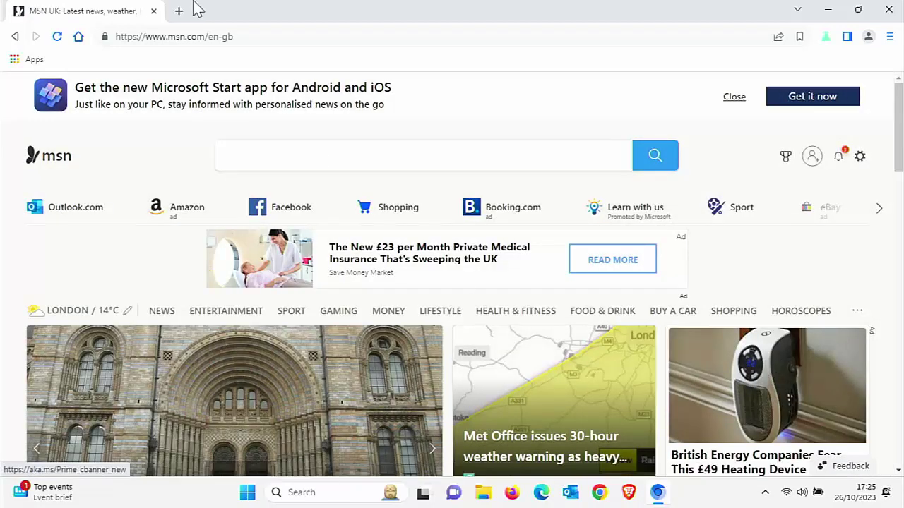
# - Go to yahoo.co.uk, accept all cookies, and scroll down the news feed
pyautogui.click(221, 37)
pyautogui.write('yahoo.')
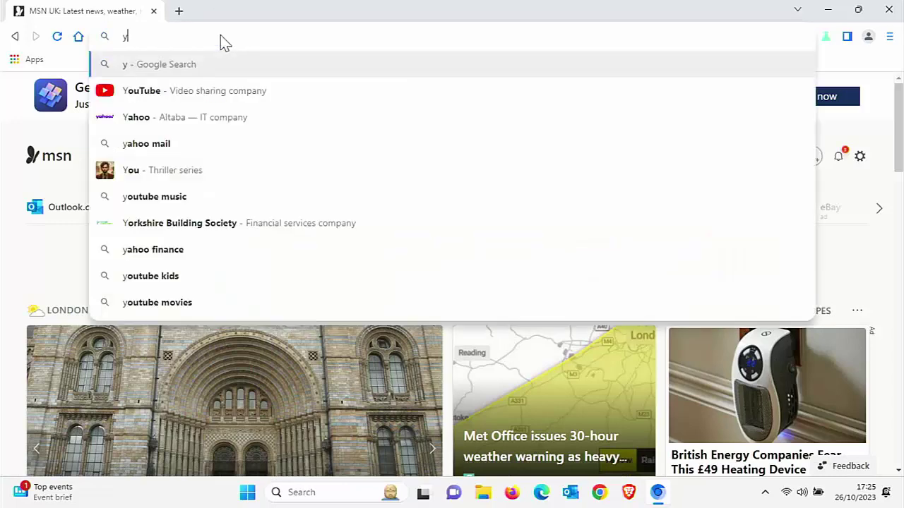
pyautogui.write('co.uk')
pyautogui.press('Return')
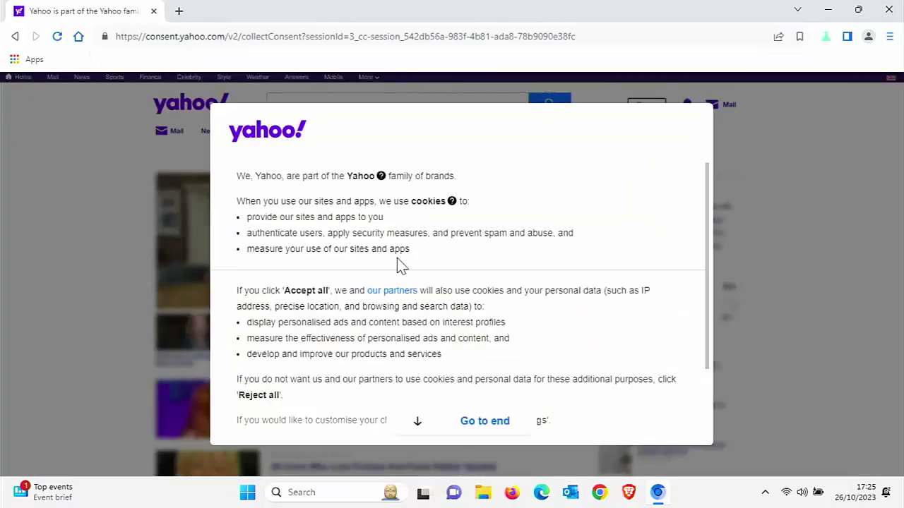
pyautogui.click(458, 423)
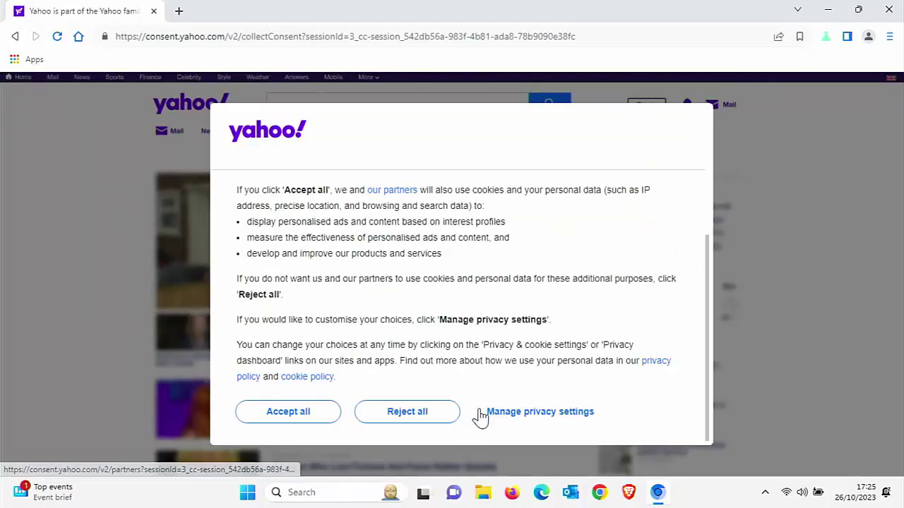
pyautogui.click(291, 412)
pyautogui.scroll(-2, 345, 309)
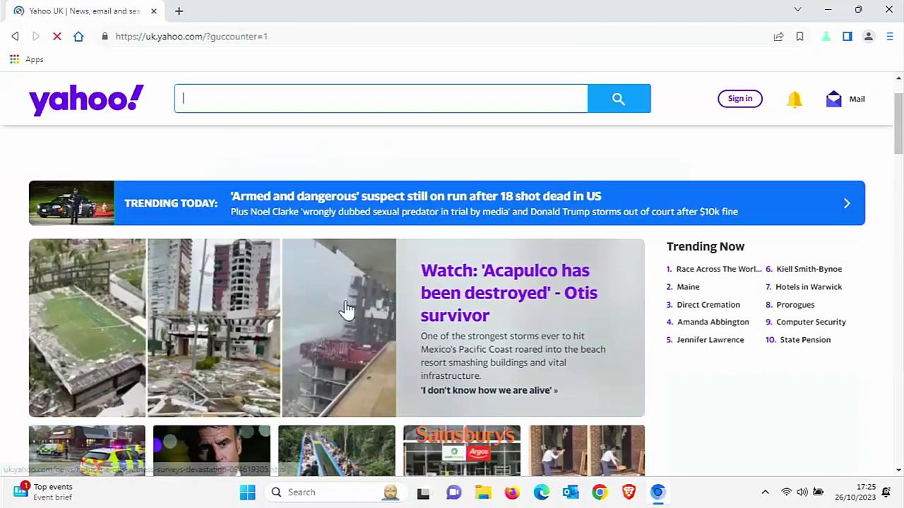
pyautogui.scroll(-15, 345, 309)
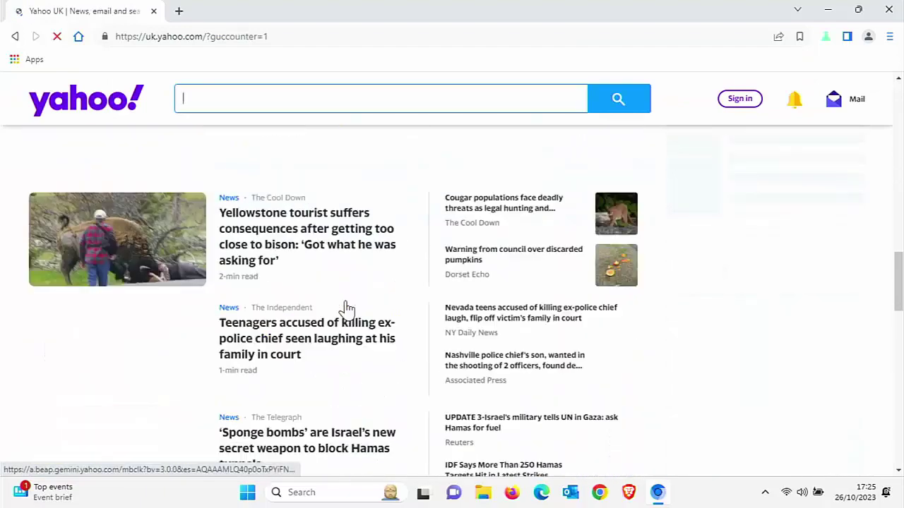
pyautogui.scroll(-15, 346, 309)
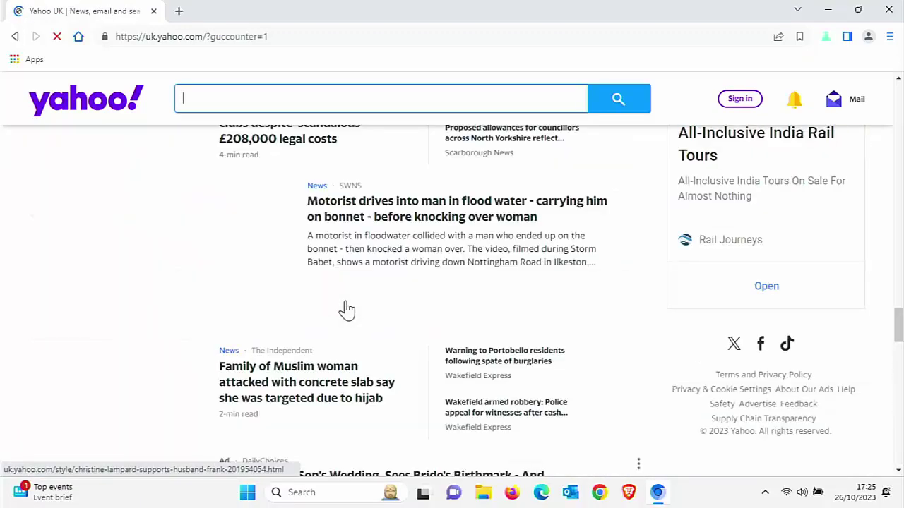
pyautogui.scroll(-15, 346, 309)
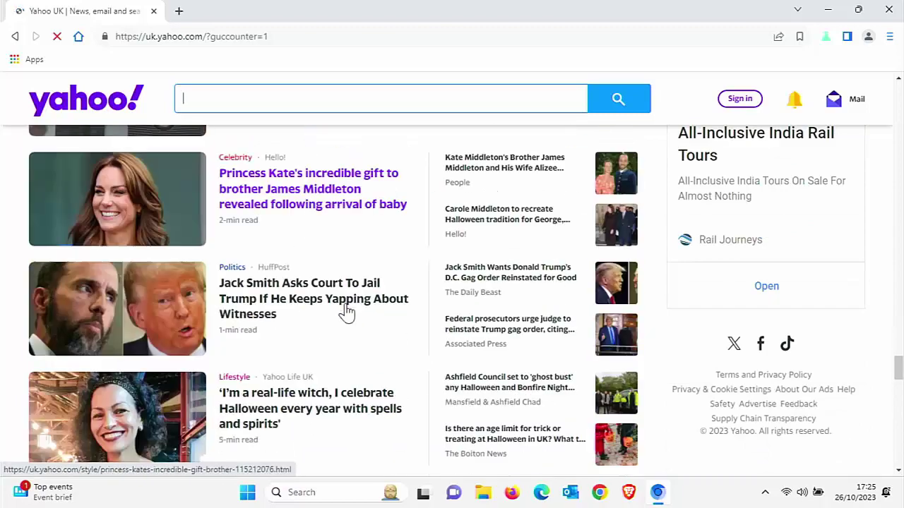
# - Replace the current address with dailymail.co.uk and load the site
pyautogui.scroll(-5, 345, 309)
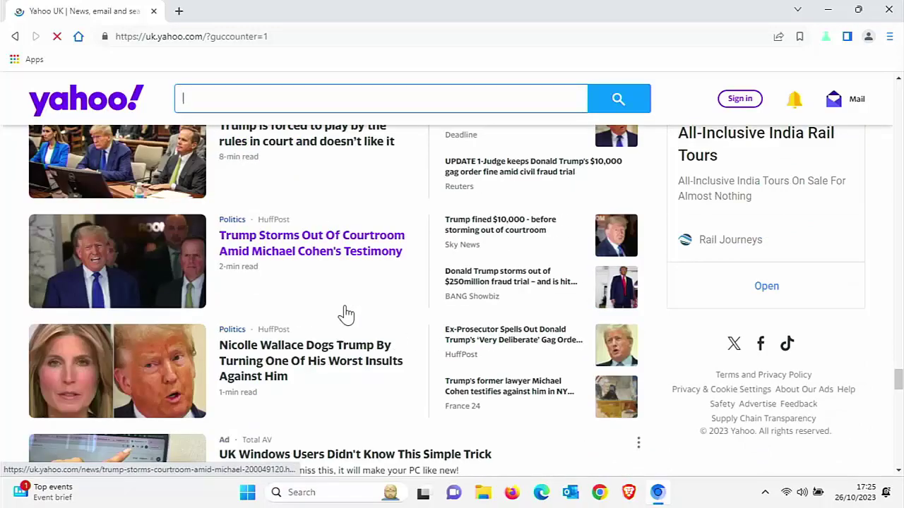
pyautogui.click(250, 36)
pyautogui.moveTo(309, 39); pyautogui.dragTo(3, 31)
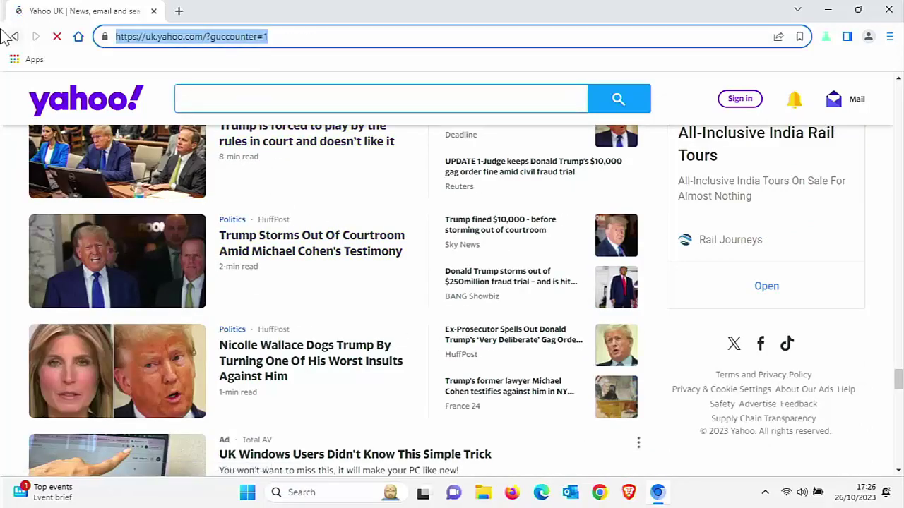
pyautogui.write('daily')
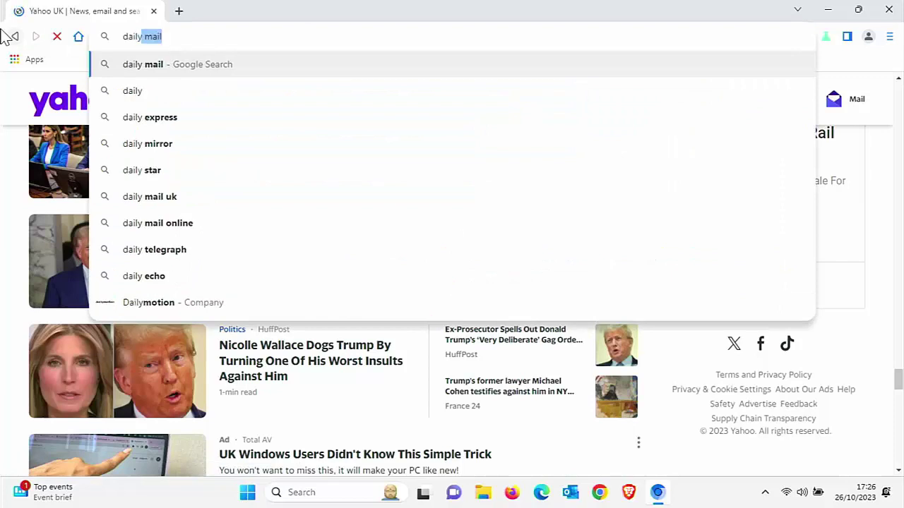
pyautogui.write('mail.')
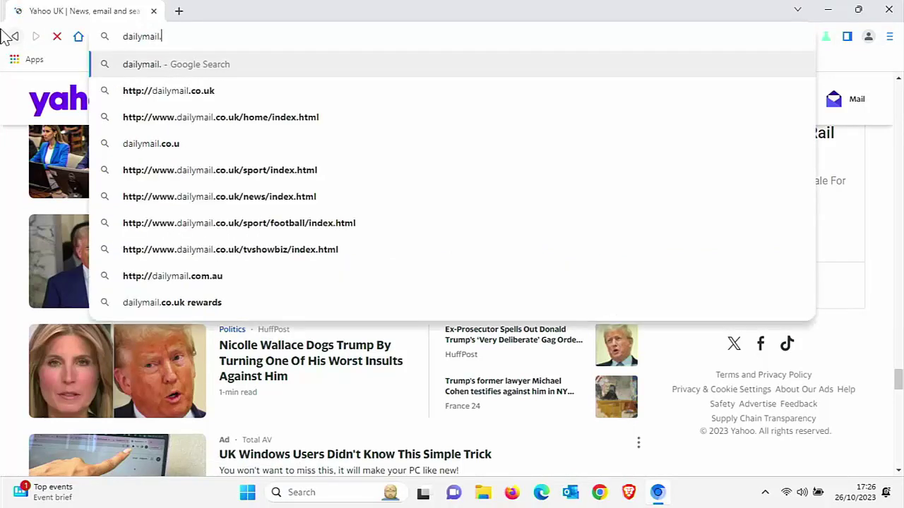
pyautogui.write('co.uk')
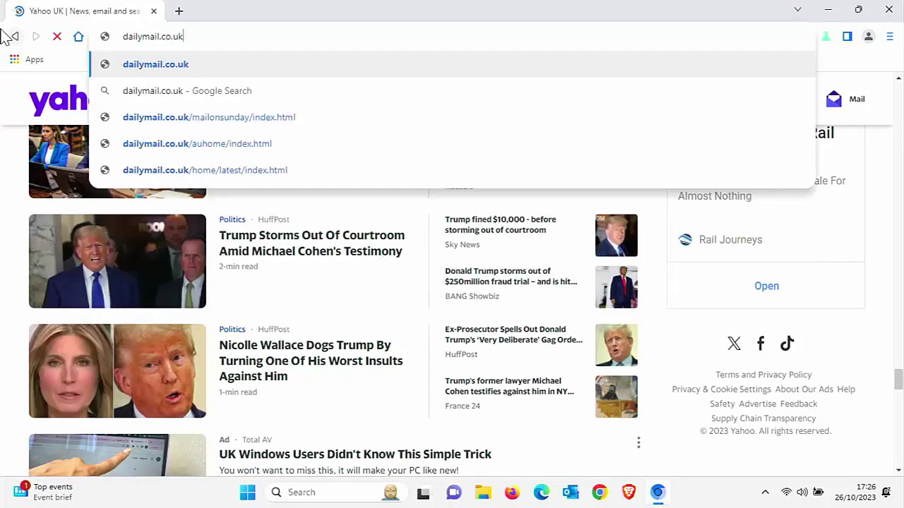
pyautogui.press('Return')
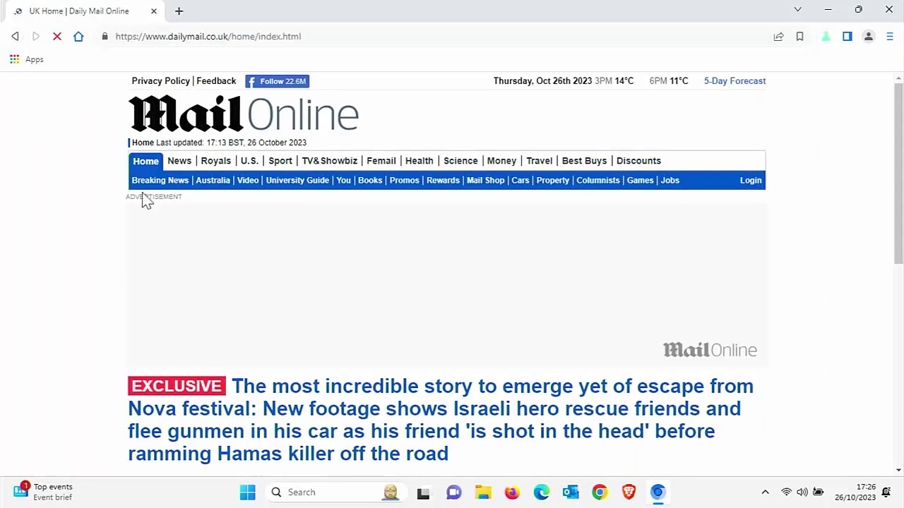
# - Scroll through the Mail Online stories, accepting the cookie notice with 'Got it'
pyautogui.scroll(-2, 168, 260)
pyautogui.scroll(-2, 172, 261)
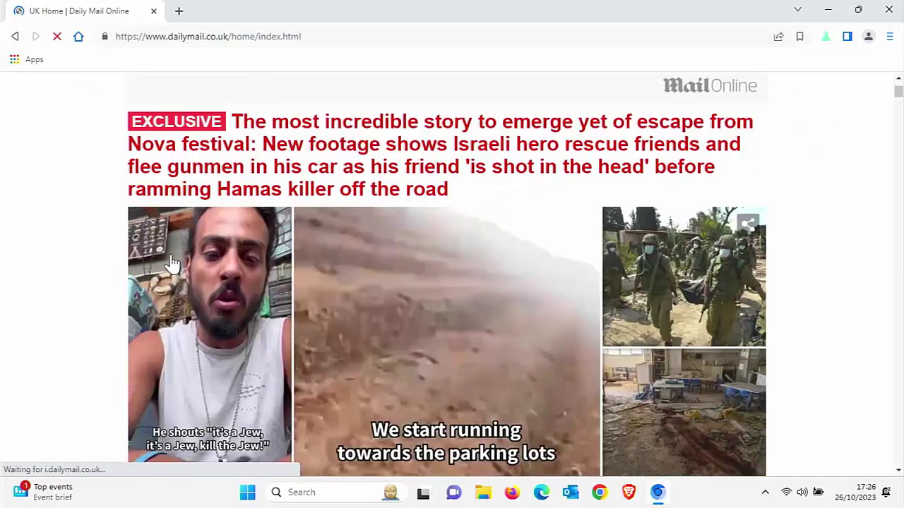
pyautogui.scroll(-4, 171, 263)
pyautogui.scroll(-10, 171, 263)
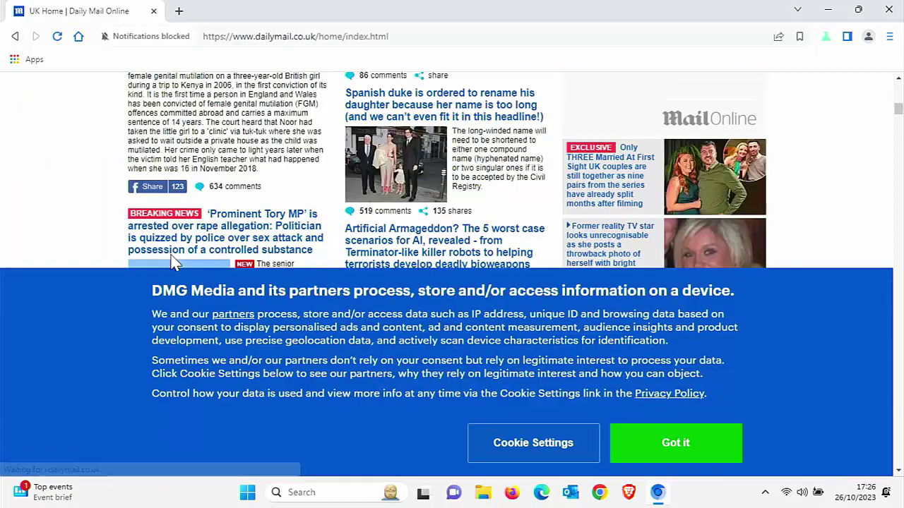
pyautogui.click(651, 452)
pyautogui.scroll(-6, 365, 296)
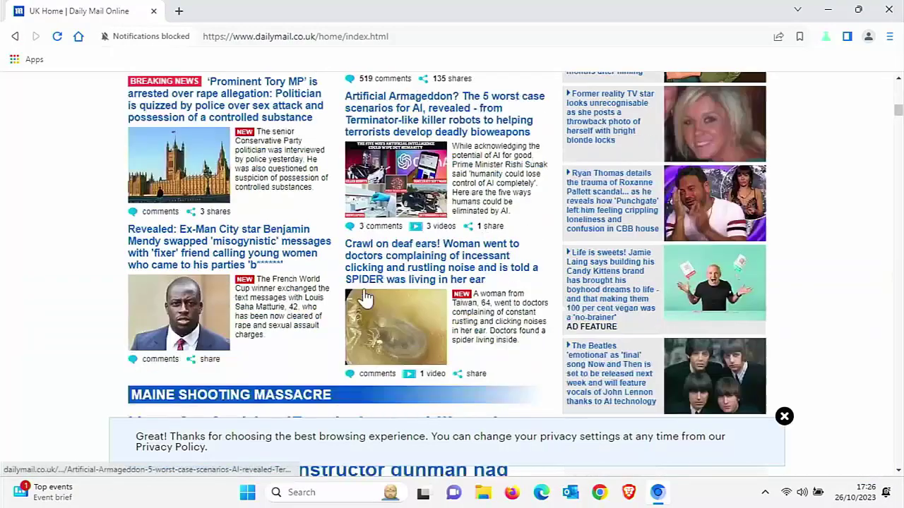
pyautogui.scroll(-15, 365, 296)
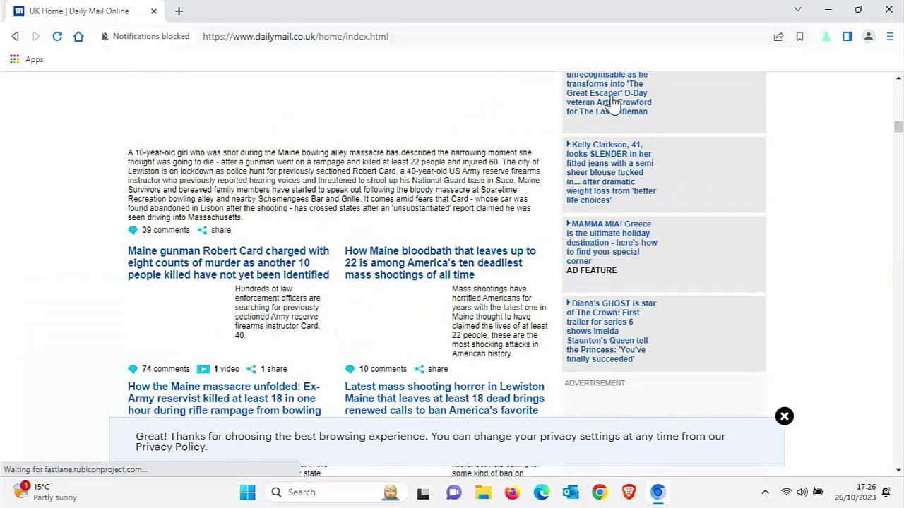
# - Close Thorium, launch Chrome, and restore its settings to their original defaults
pyautogui.click(891, 8)
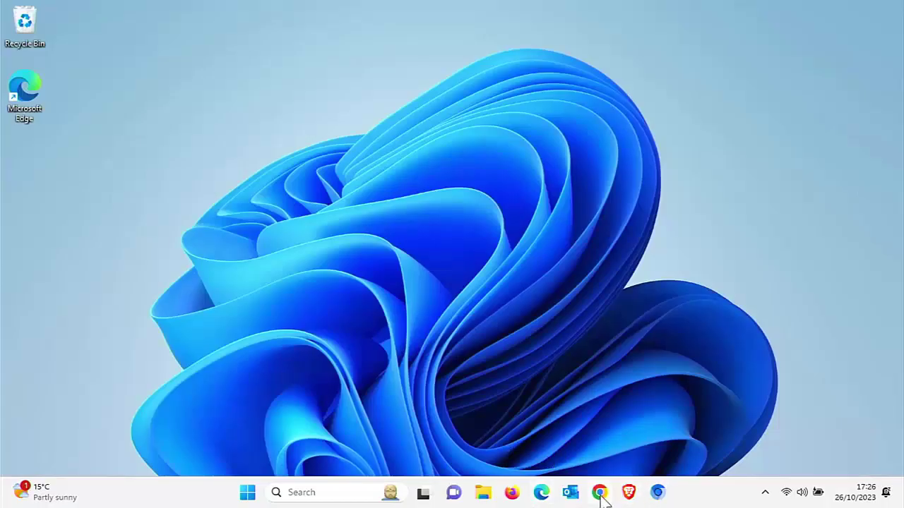
pyautogui.click(600, 494)
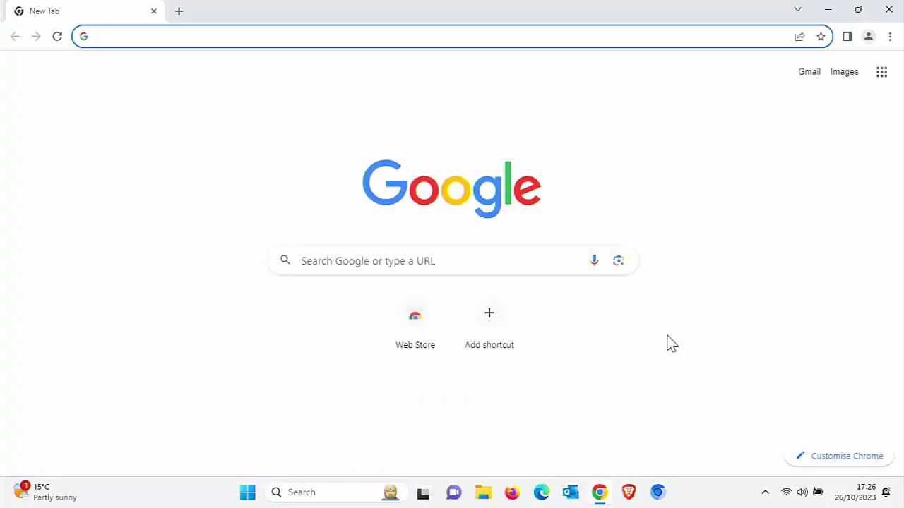
pyautogui.click(890, 36)
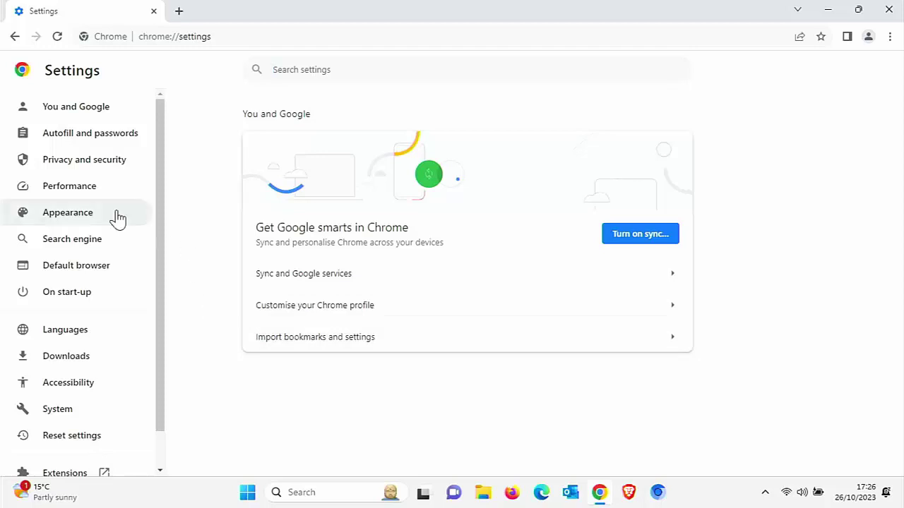
pyautogui.click(70, 444)
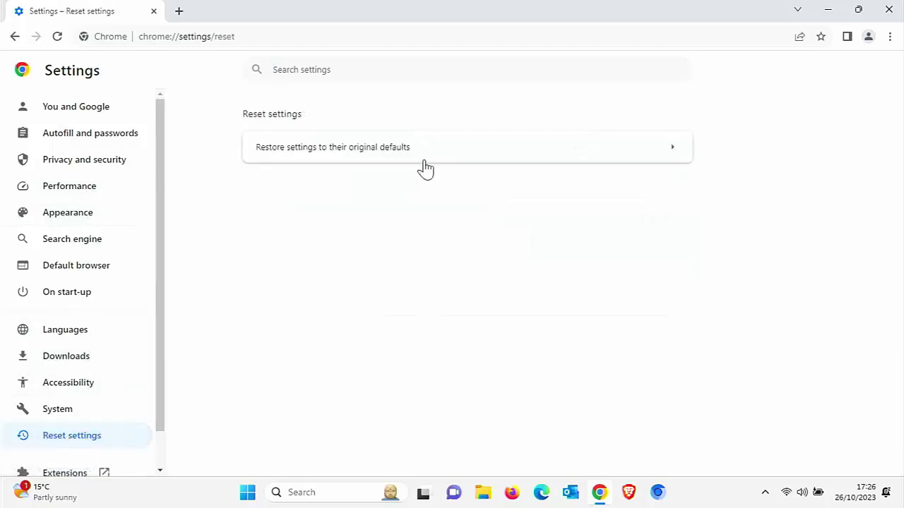
pyautogui.click(328, 151)
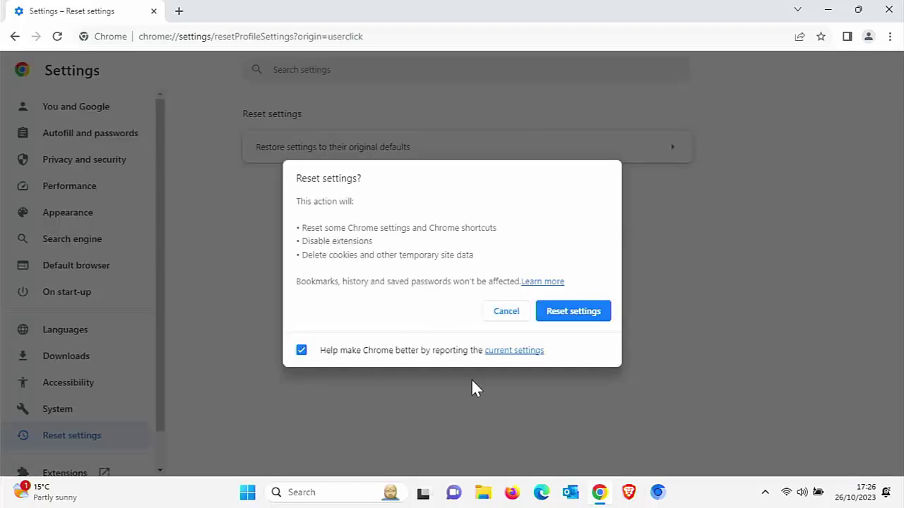
pyautogui.click(573, 311)
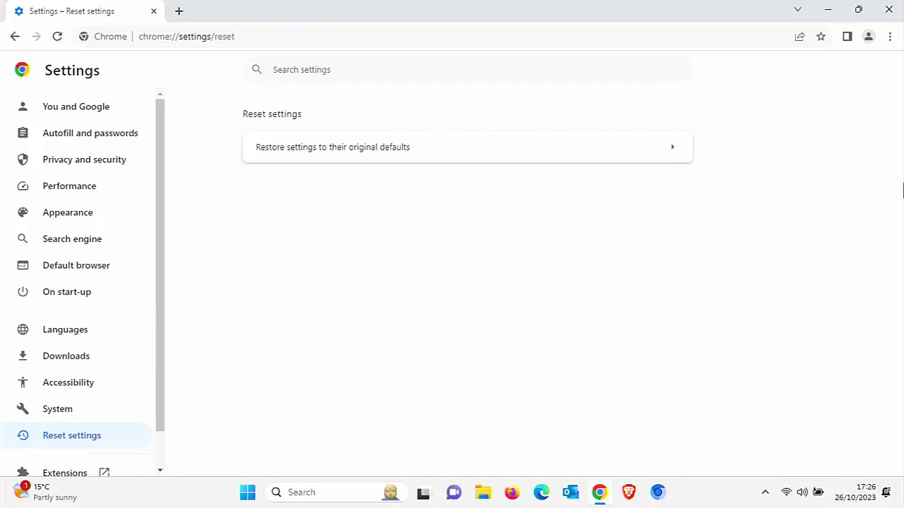
# - In Chrome's advanced Clear browsing data options, tick passwords, auto-fill, site settings and hosted app data
pyautogui.click(888, 9)
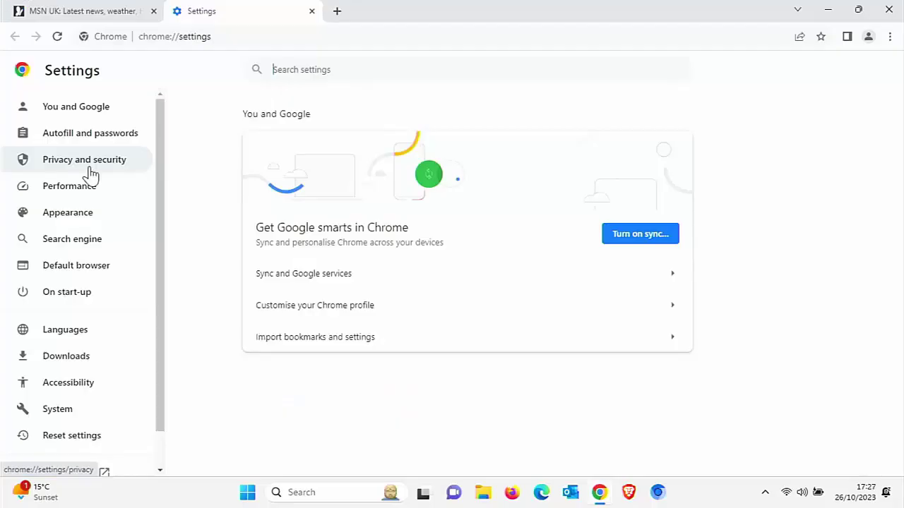
pyautogui.click(87, 174)
pyautogui.scroll(-2, 499, 303)
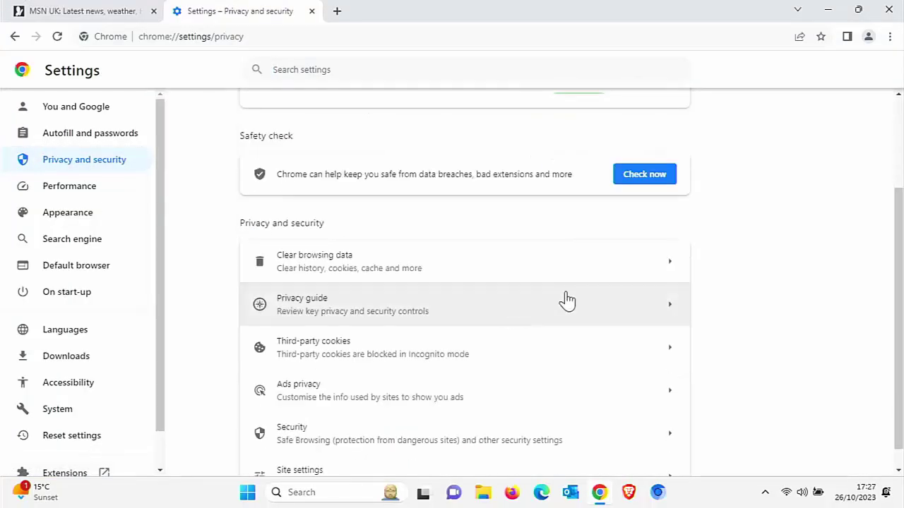
pyautogui.click(443, 264)
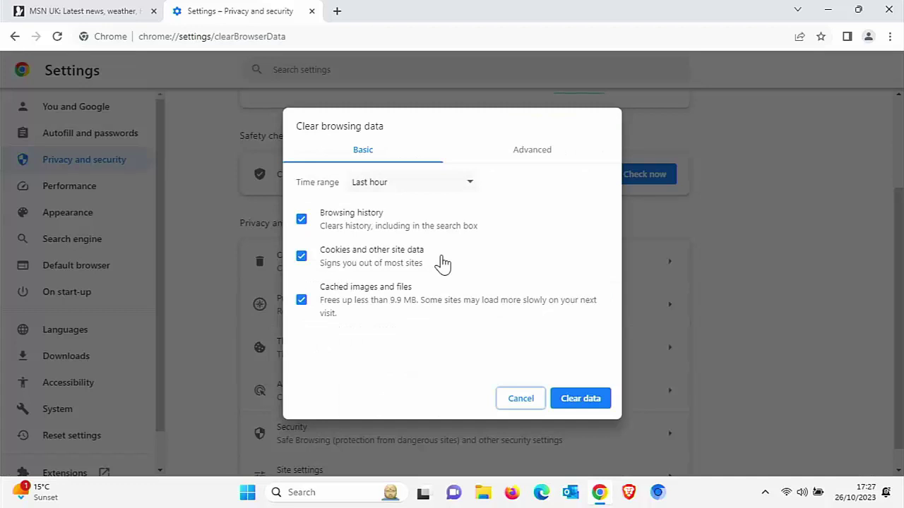
pyautogui.click(522, 152)
pyautogui.click(302, 346)
pyautogui.scroll(-2, 313, 375)
pyautogui.click(301, 297)
pyautogui.click(302, 329)
pyautogui.click(301, 361)
# - Clear the browsing data for All time and close the Settings tab
pyautogui.scroll(3, 424, 339)
pyautogui.click(403, 185)
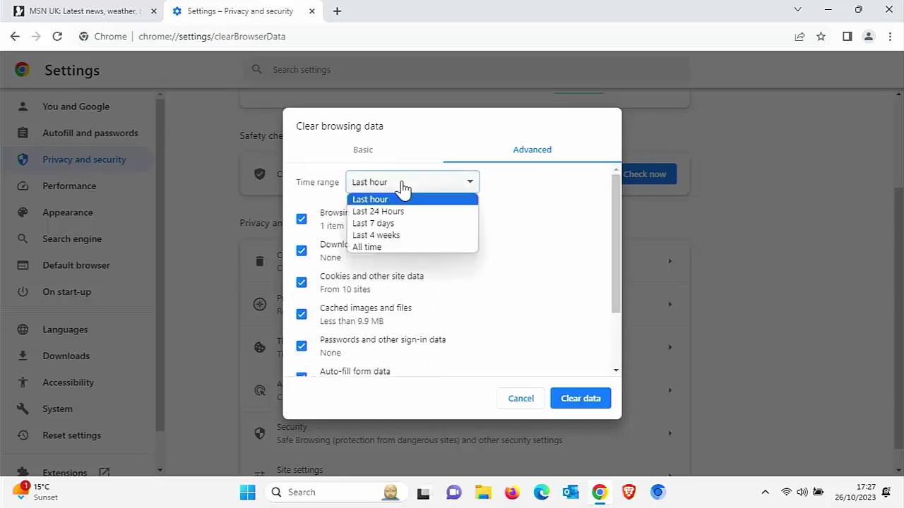
pyautogui.click(379, 251)
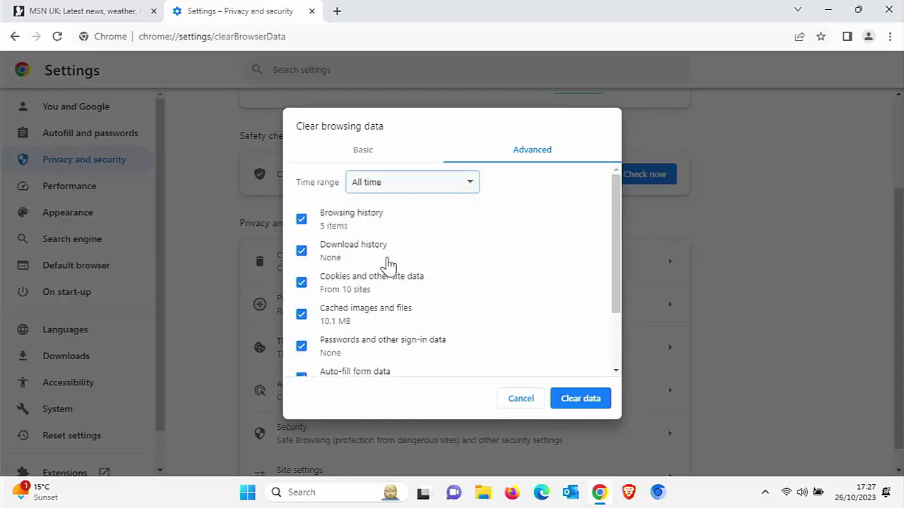
pyautogui.scroll(-2, 603, 327)
pyautogui.click(587, 402)
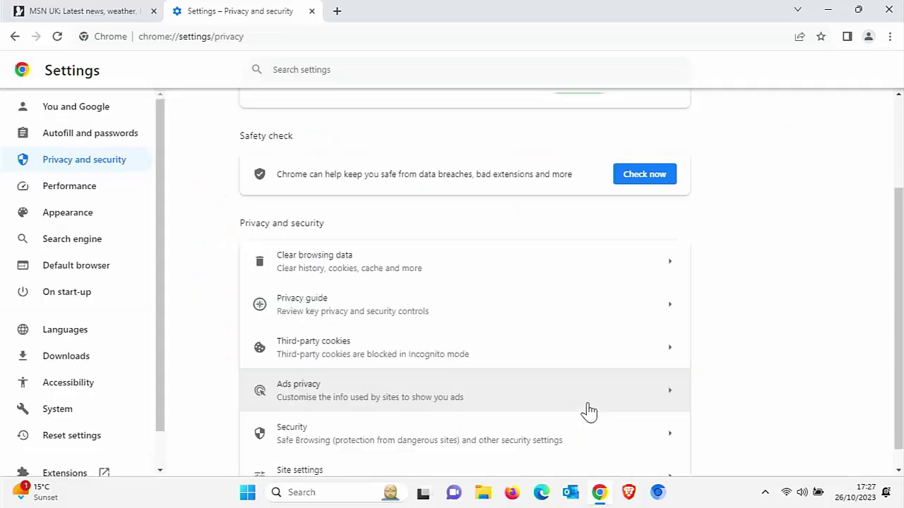
pyautogui.click(312, 11)
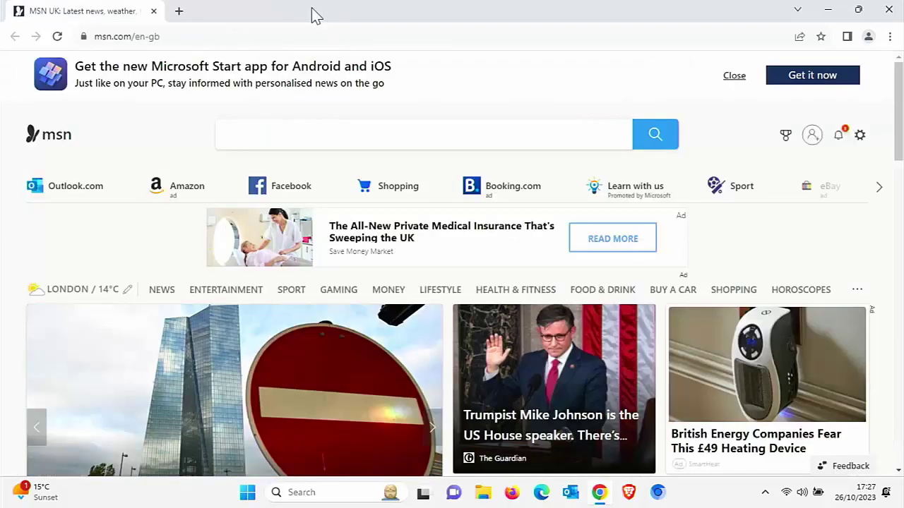
# - Restart Chrome, load msn.co.uk and accept the MSN privacy consent
pyautogui.click(898, 17)
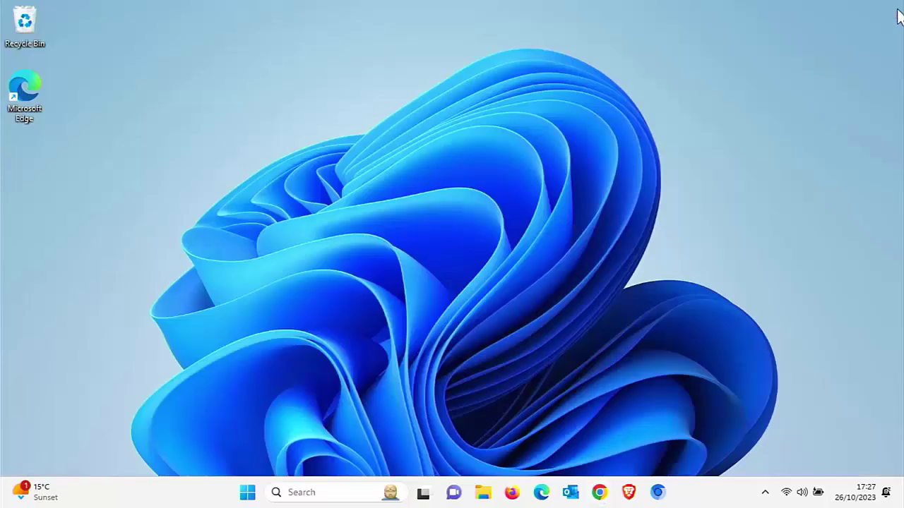
pyautogui.click(599, 492)
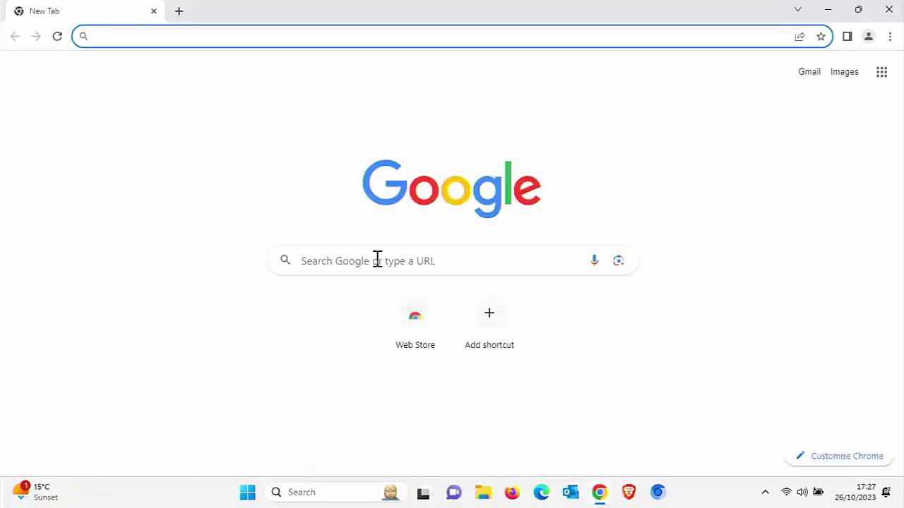
pyautogui.write('msn')
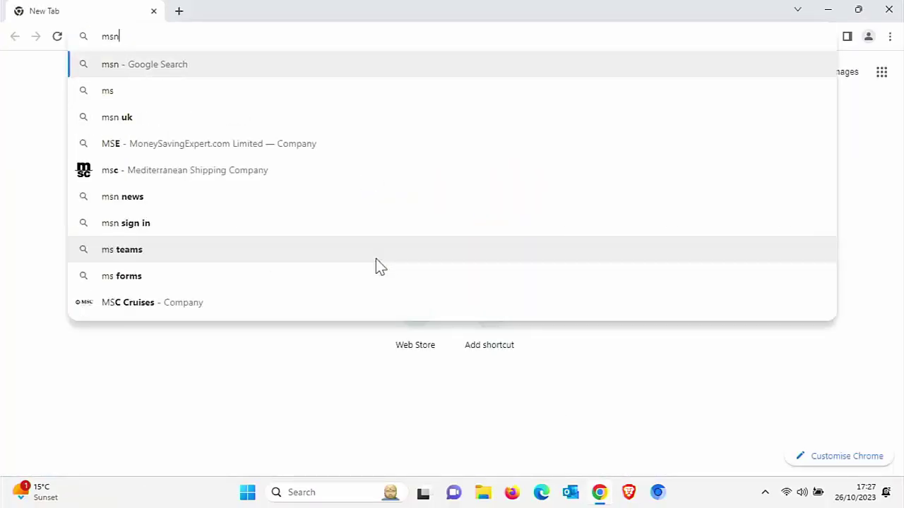
pyautogui.write('.co.u')
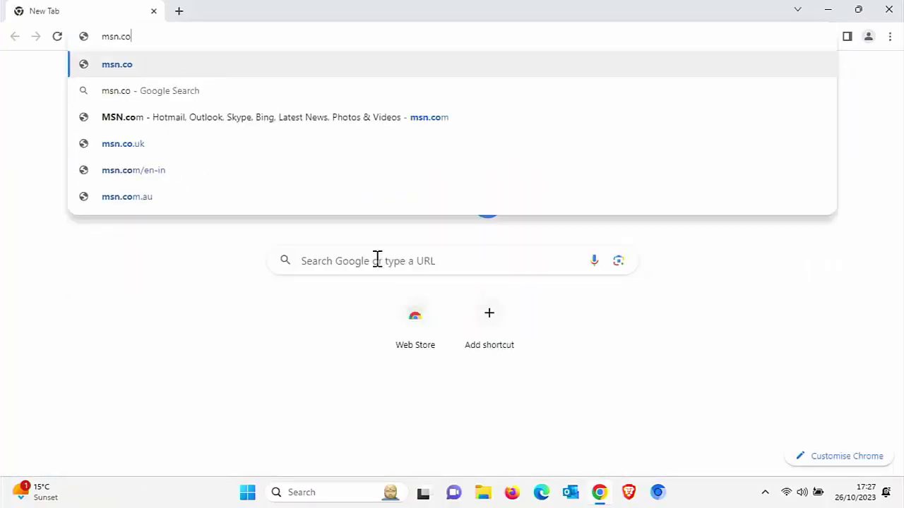
pyautogui.write('k')
pyautogui.press('Return')
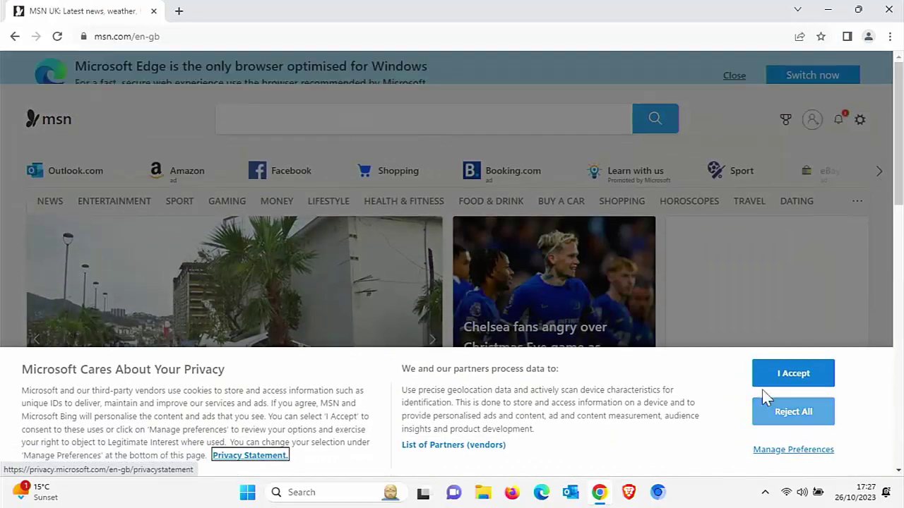
pyautogui.click(768, 376)
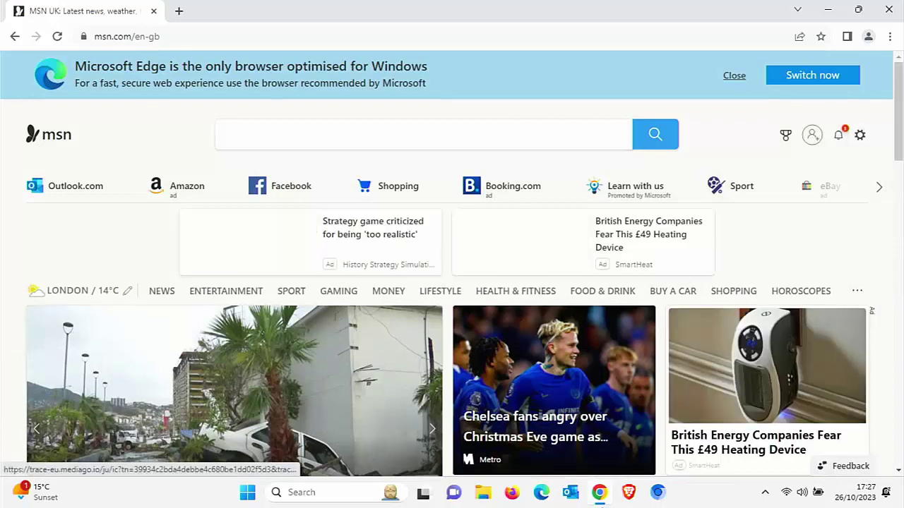
# - Launch Thorium and load msn.co.uk from the 'ms' address-bar suggestion
pyautogui.click(656, 494)
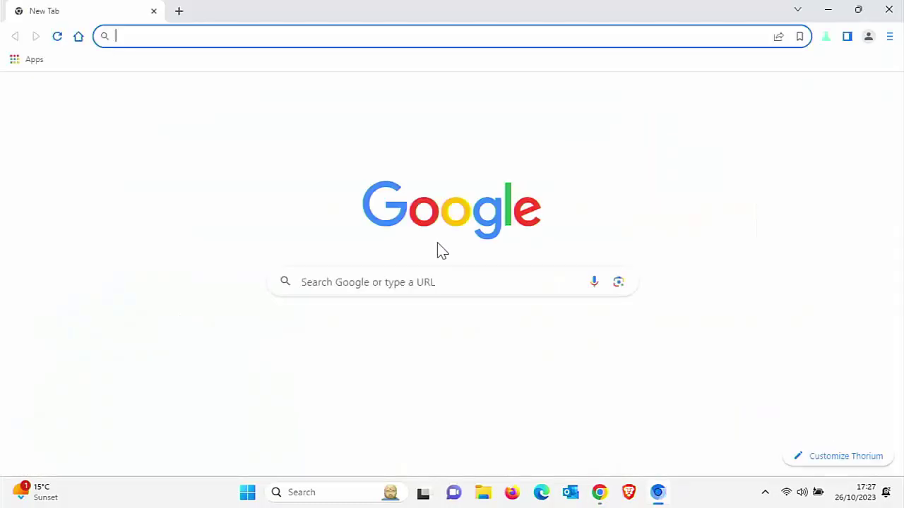
pyautogui.write('ms')
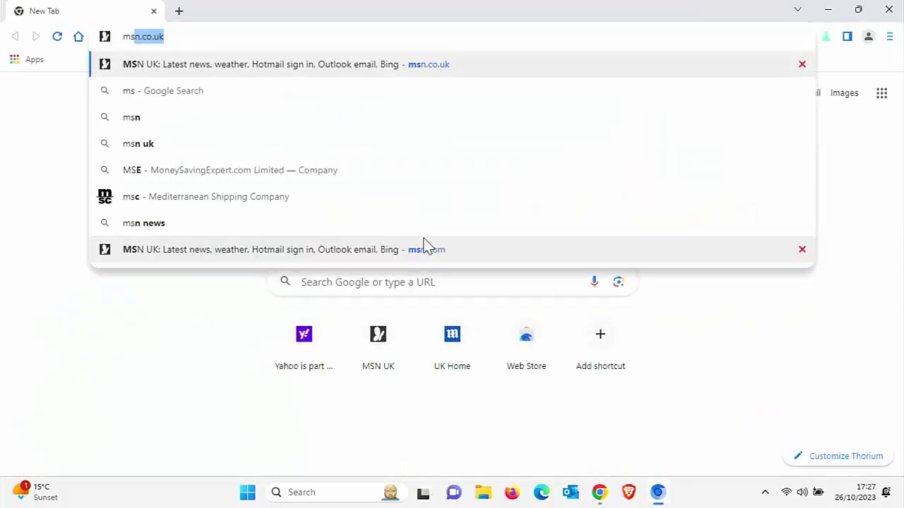
pyautogui.press('Return')
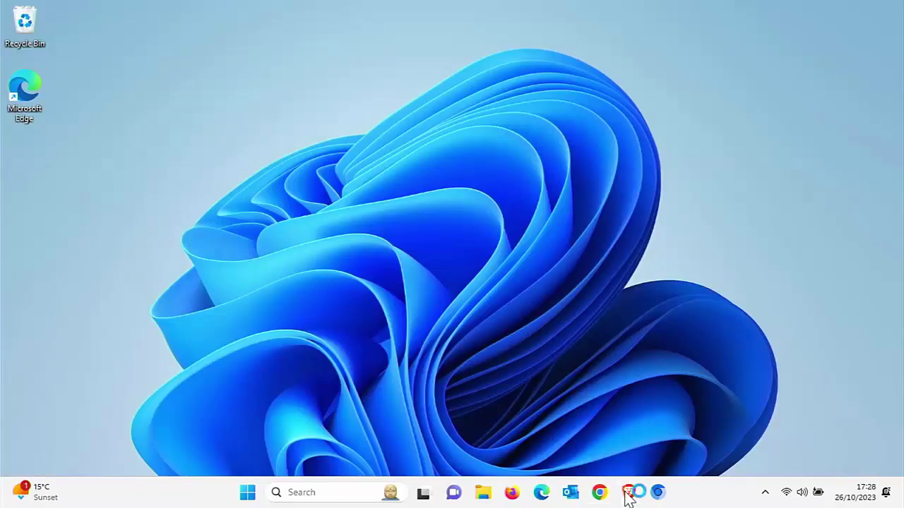
# - Launch Brave and replace its welcome page with msn.co.uk
pyautogui.click(627, 495)
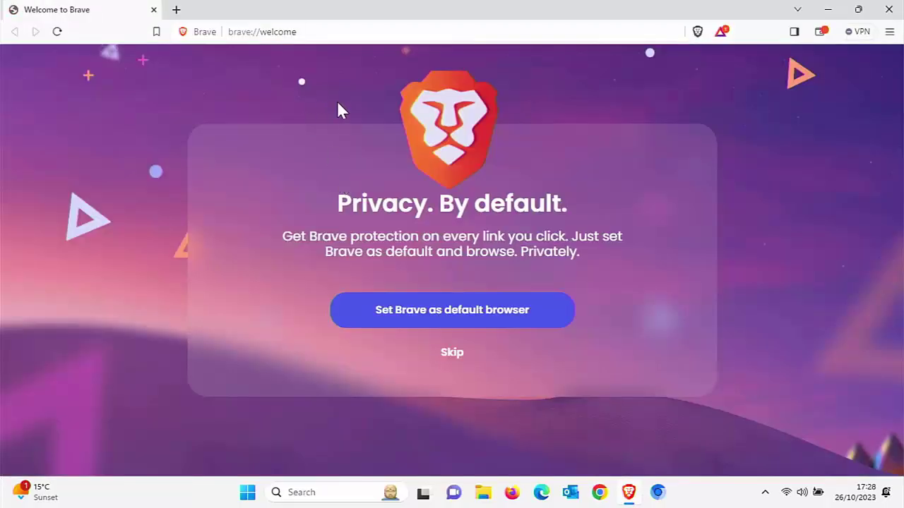
pyautogui.click(322, 33)
pyautogui.write('msn.c')
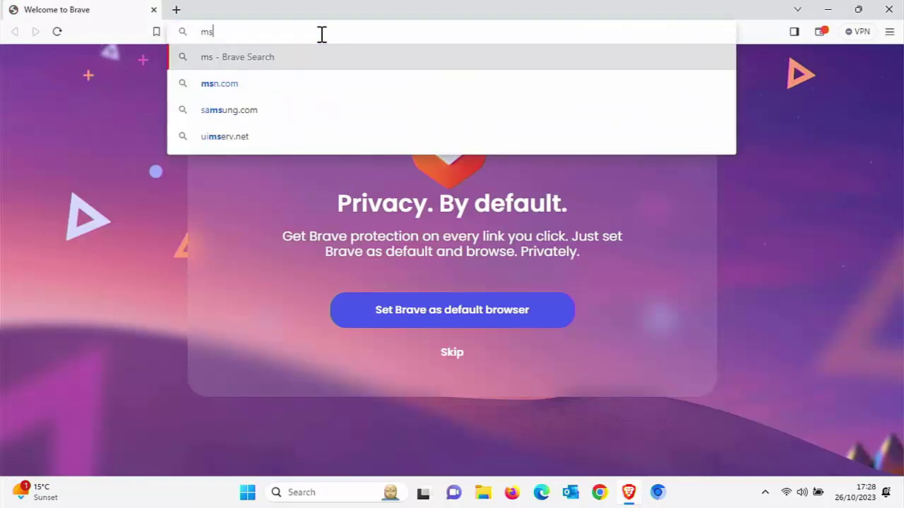
pyautogui.write('o.uk')
pyautogui.press('Return')
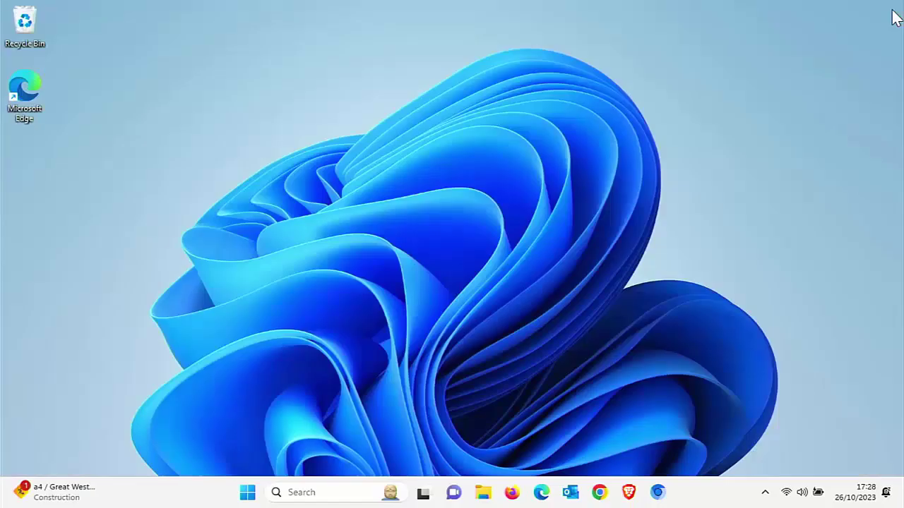
# - Launch Edge and load msn.co.uk in place of the Google homepage
pyautogui.click(541, 496)
pyautogui.click(224, 33)
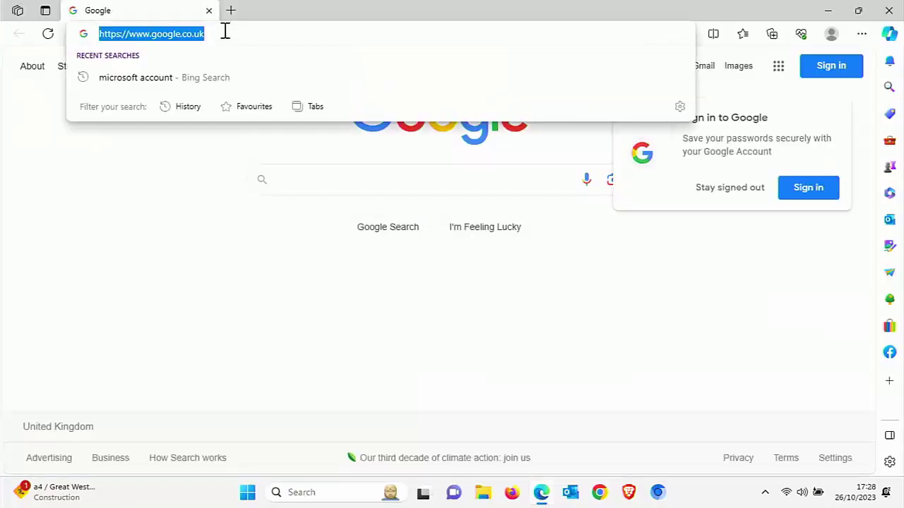
pyautogui.write('msn.')
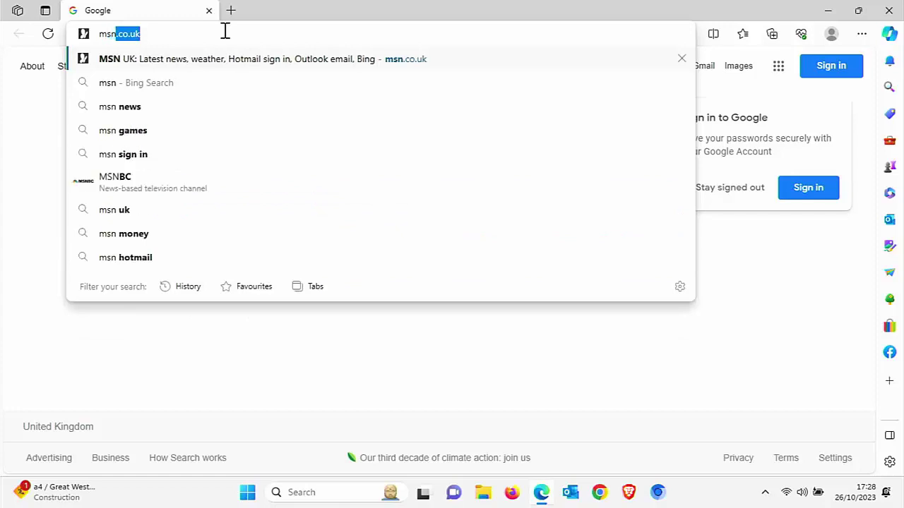
pyautogui.write('co.uk')
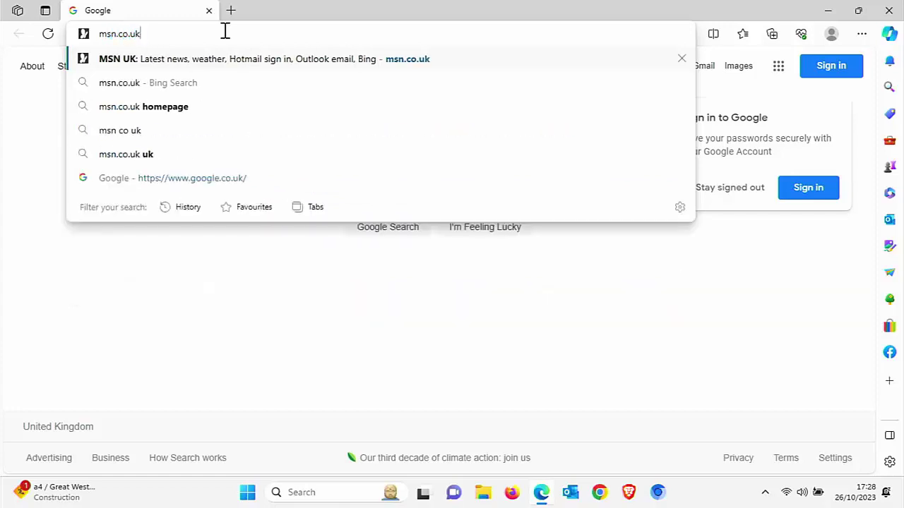
pyautogui.press('Return')
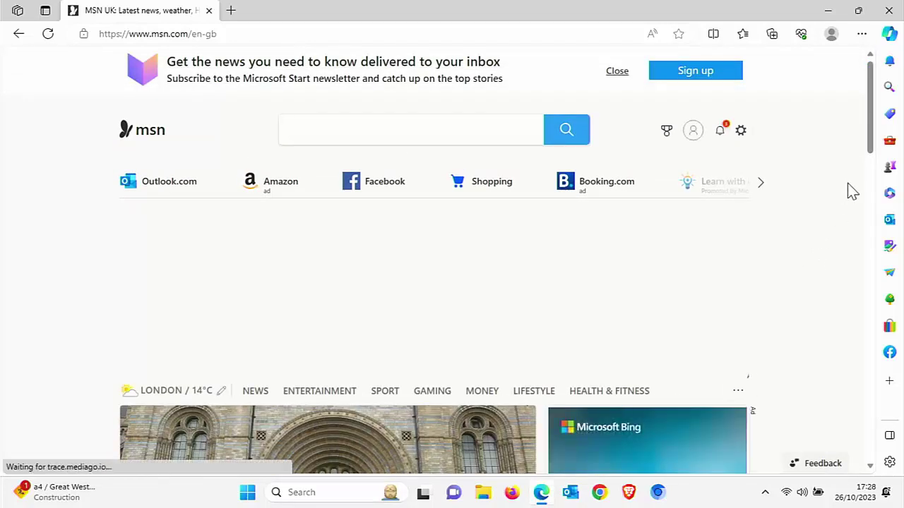
pyautogui.click(861, 34)
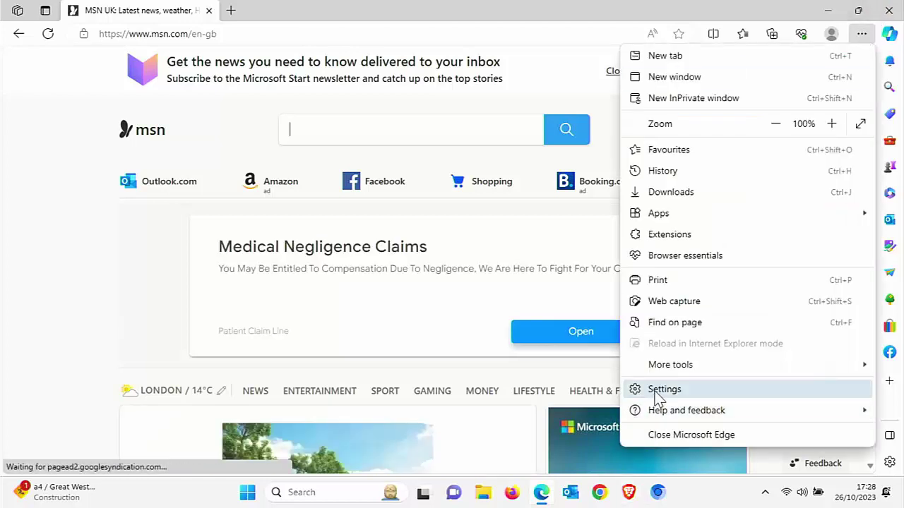
# - Go to Edge's Privacy, search, and services settings and open Choose what to clear
pyautogui.click(654, 393)
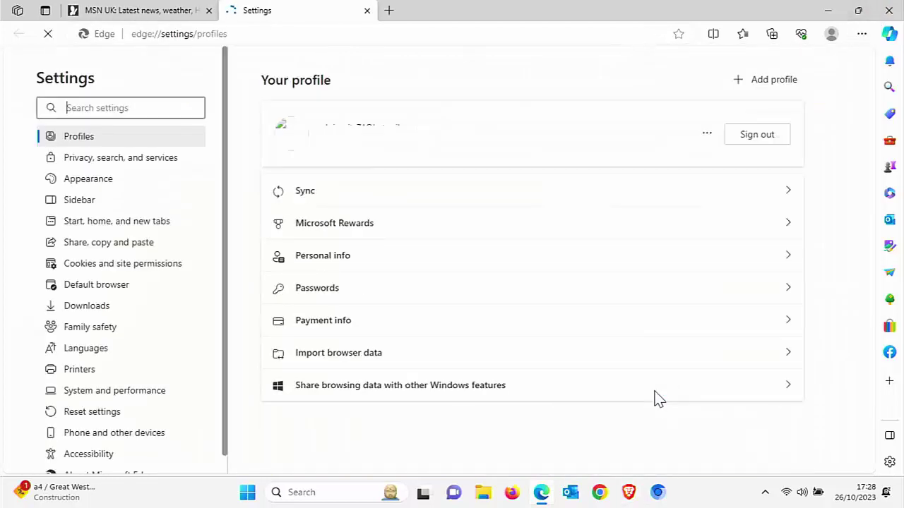
pyautogui.click(123, 161)
pyautogui.scroll(-3, 350, 381)
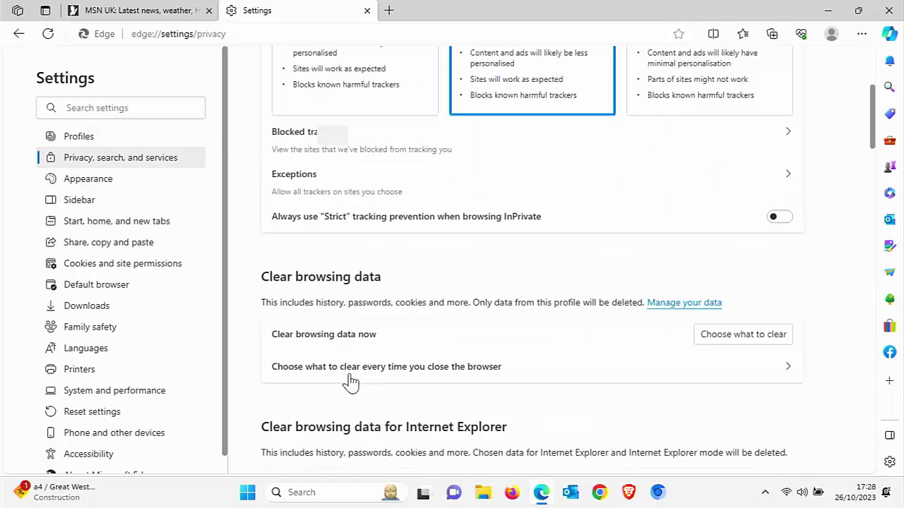
pyautogui.click(751, 335)
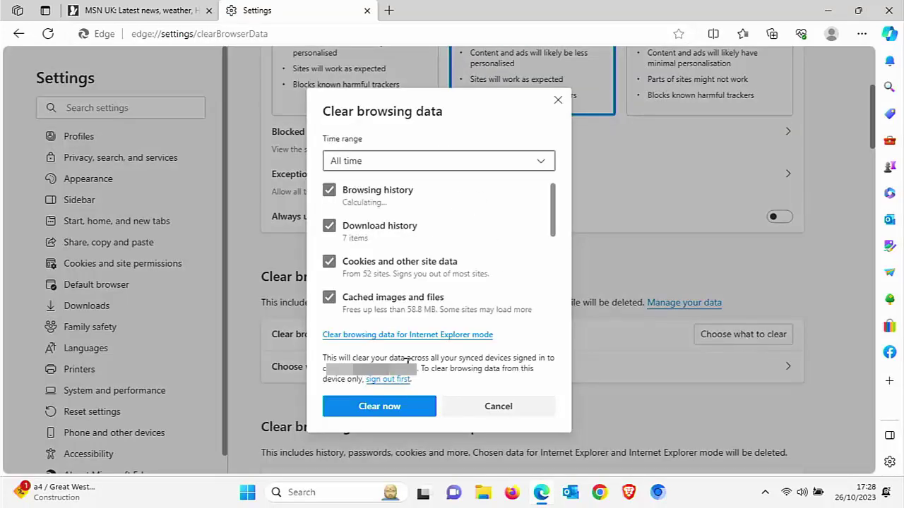
pyautogui.scroll(-3, 417, 302)
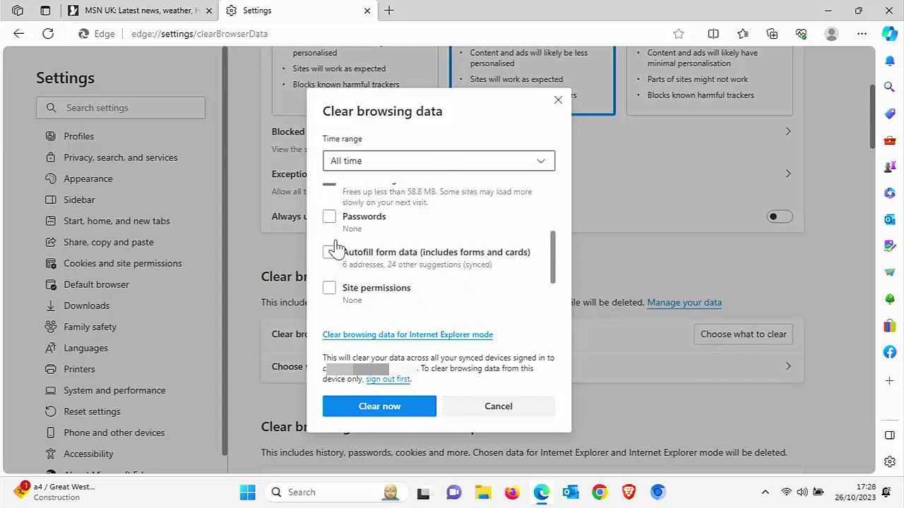
# - Also tick passwords, autofill, site permissions, previous Edge data and Media Foundation data, then clear
pyautogui.click(329, 216)
pyautogui.click(329, 253)
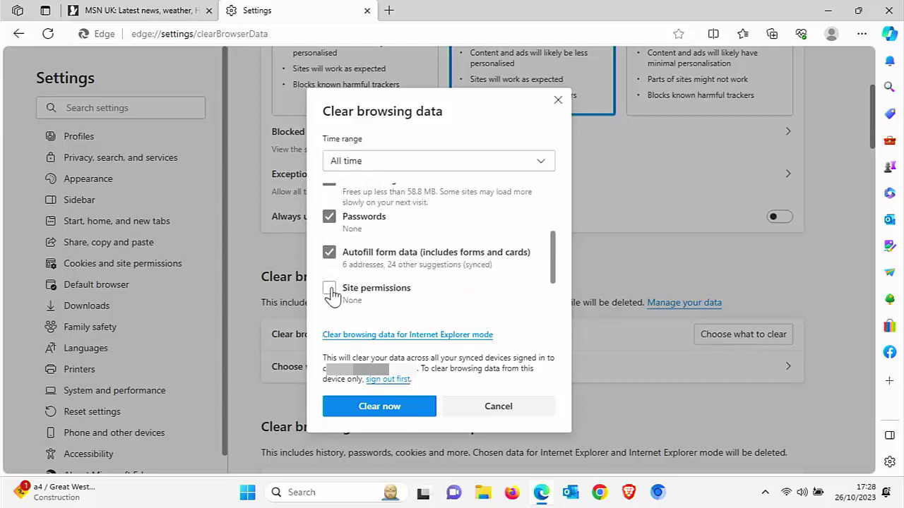
pyautogui.click(329, 288)
pyautogui.scroll(-2, 452, 285)
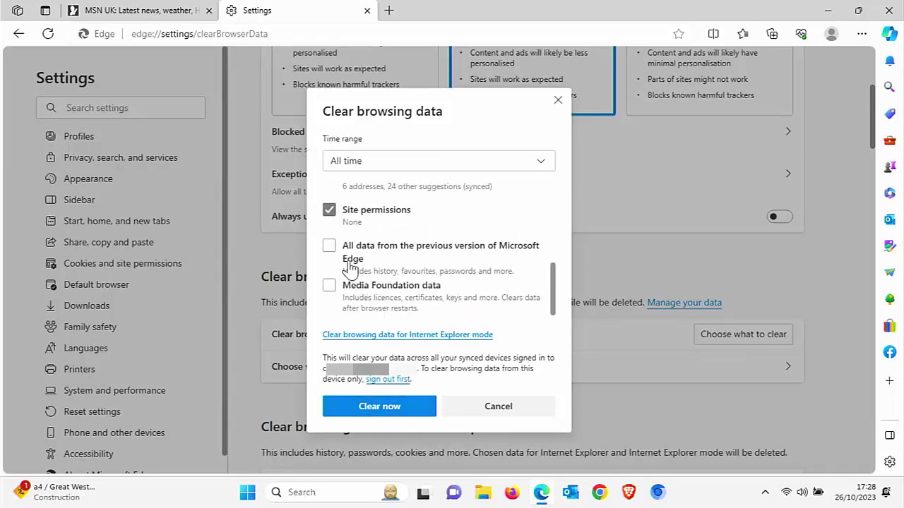
pyautogui.click(329, 245)
pyautogui.click(329, 286)
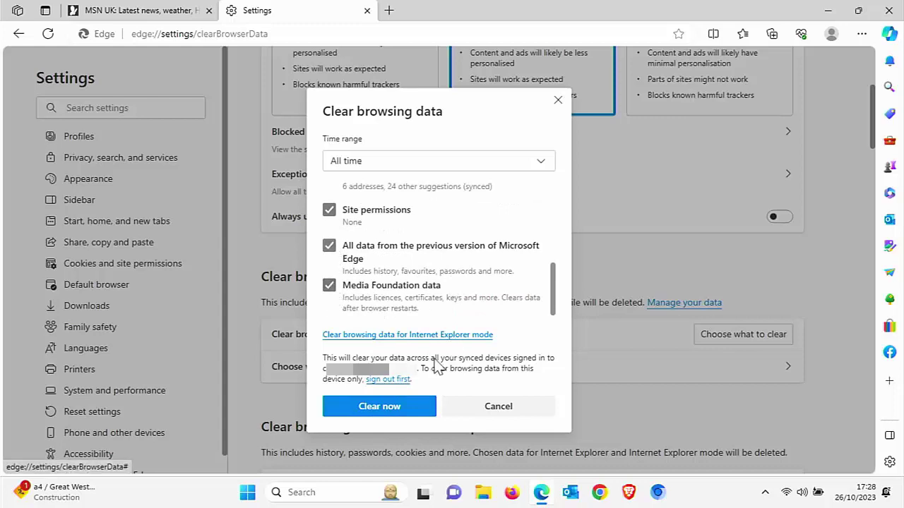
pyautogui.click(388, 405)
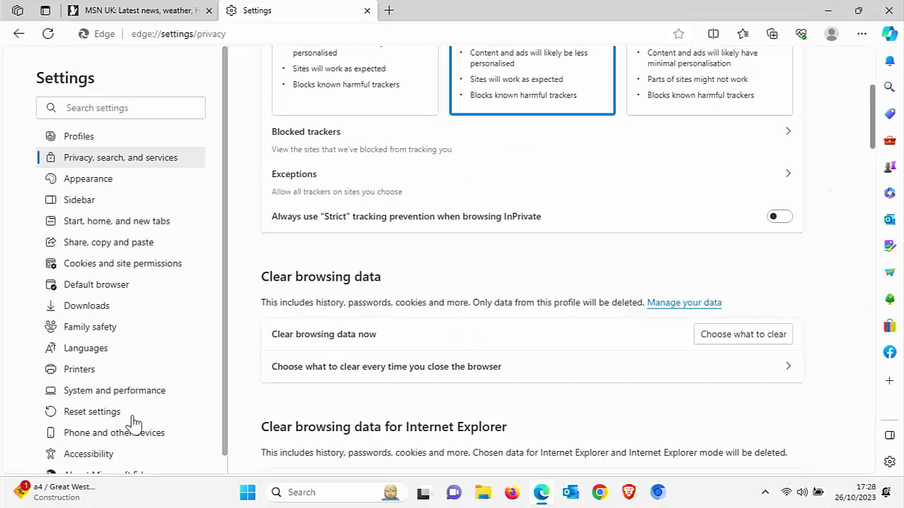
pyautogui.click(94, 414)
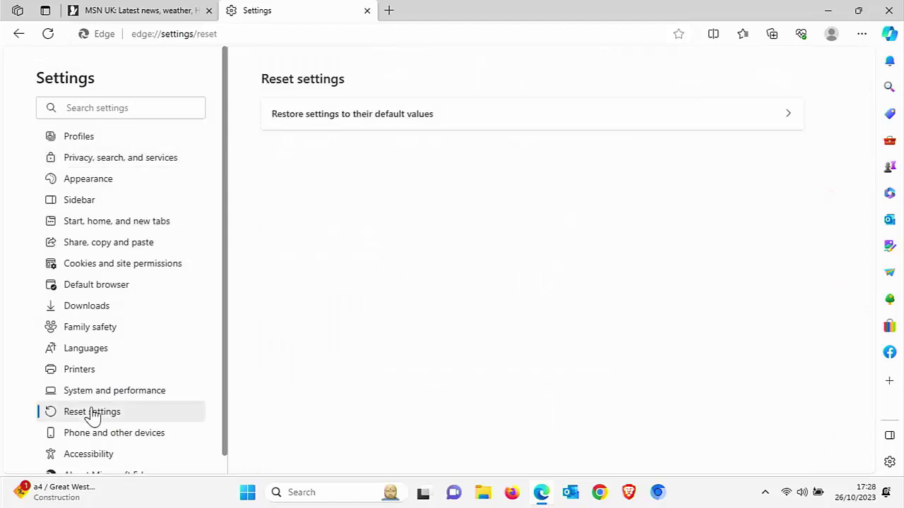
# - Restore Edge settings to defaults, relaunch Edge, load msn.co.uk and accept its privacy notice
pyautogui.click(490, 125)
pyautogui.click(889, 11)
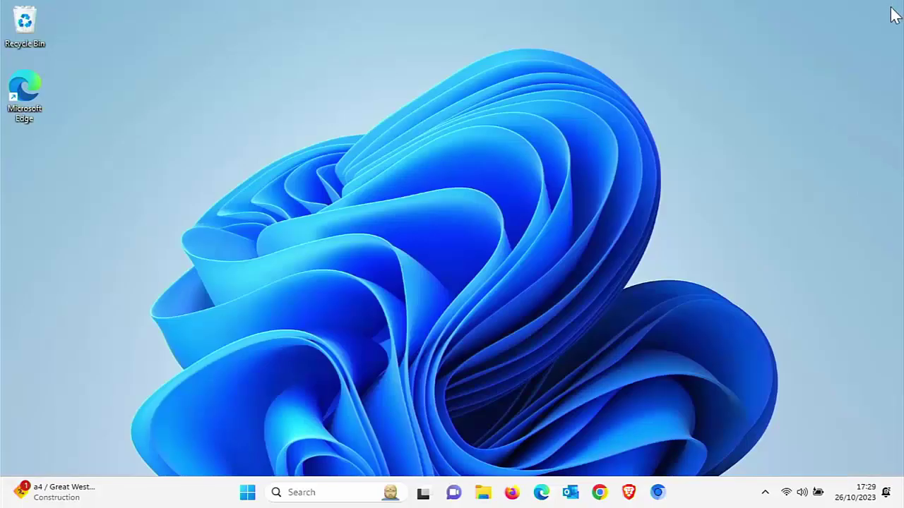
pyautogui.click(541, 492)
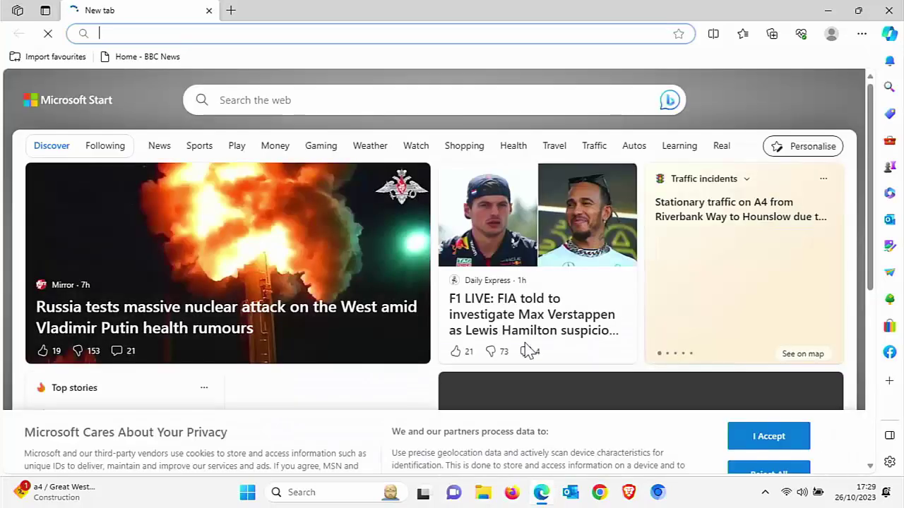
pyautogui.write('msn')
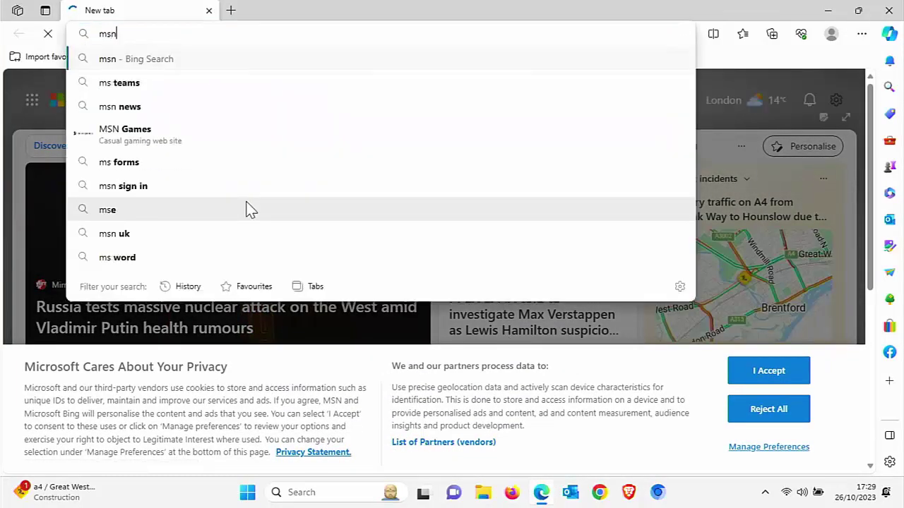
pyautogui.write('.co.uk')
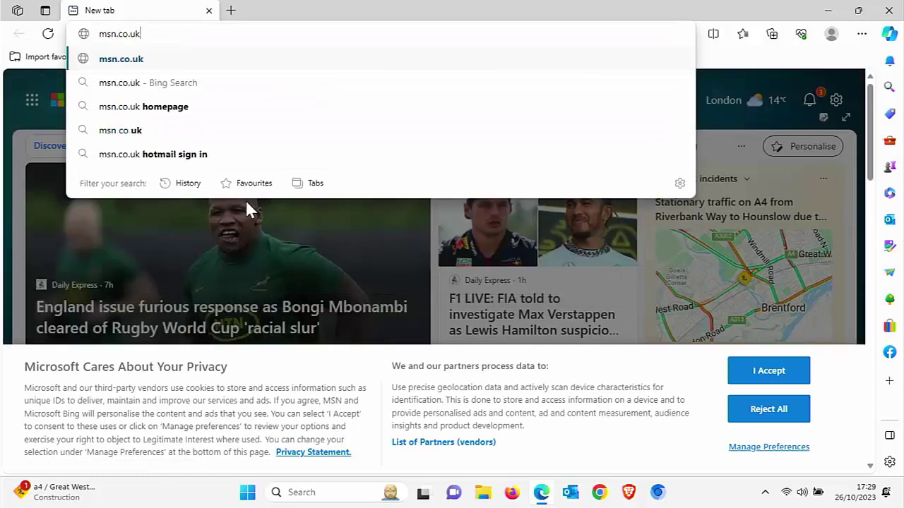
pyautogui.press('Return')
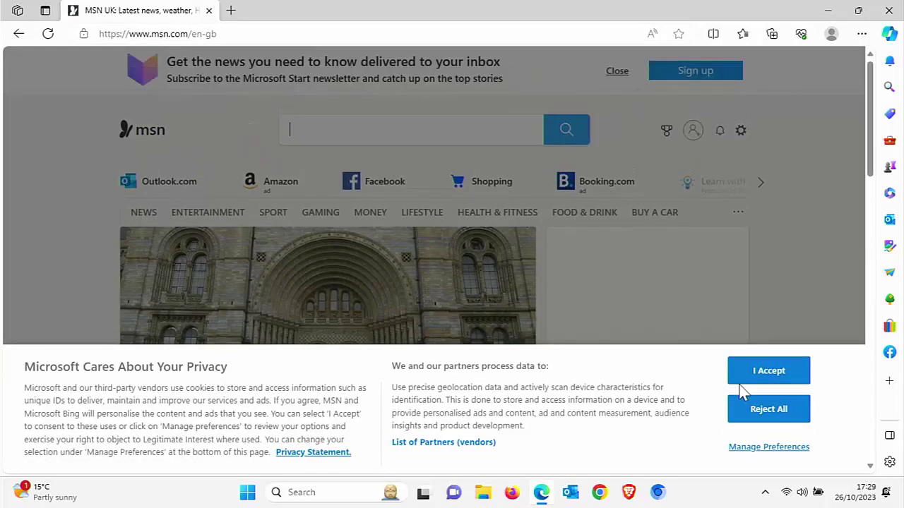
pyautogui.click(758, 374)
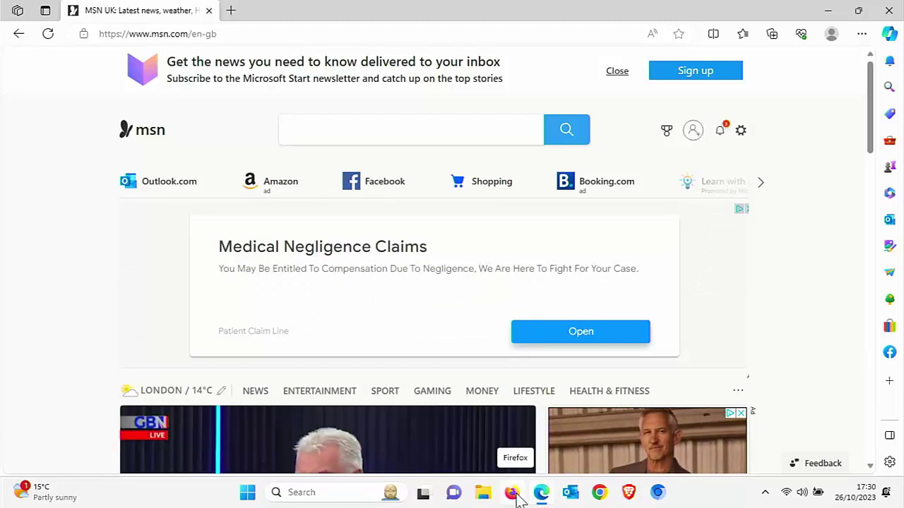
# - Close Edge, launch Chrome and search Google for browserbench
pyautogui.click(889, 10)
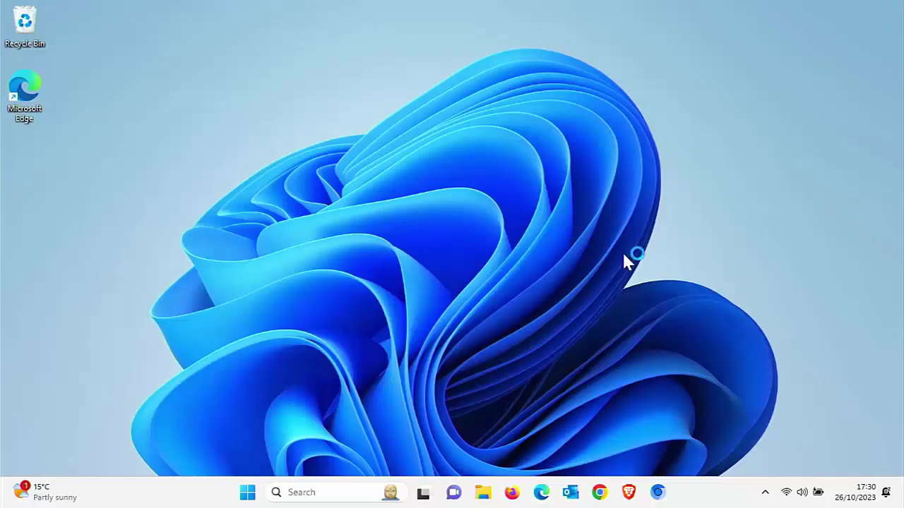
pyautogui.click(600, 494)
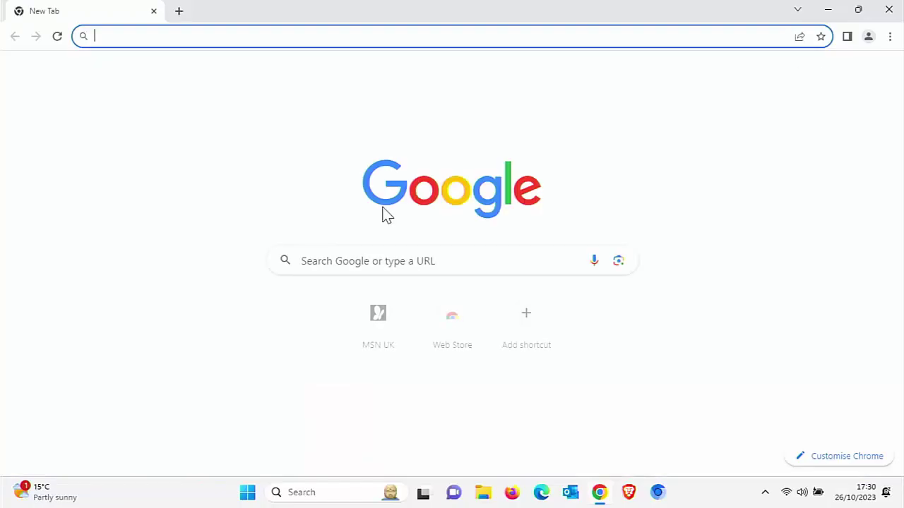
pyautogui.click(361, 261)
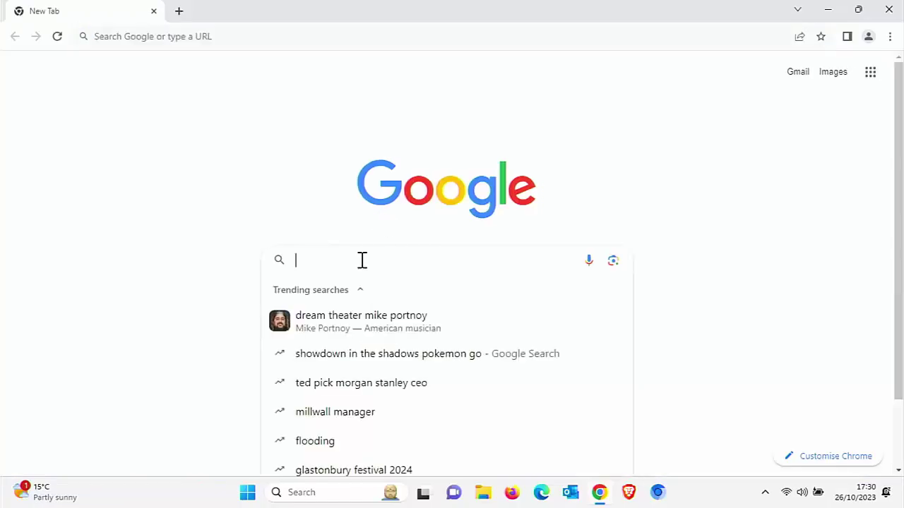
pyautogui.write('bro')
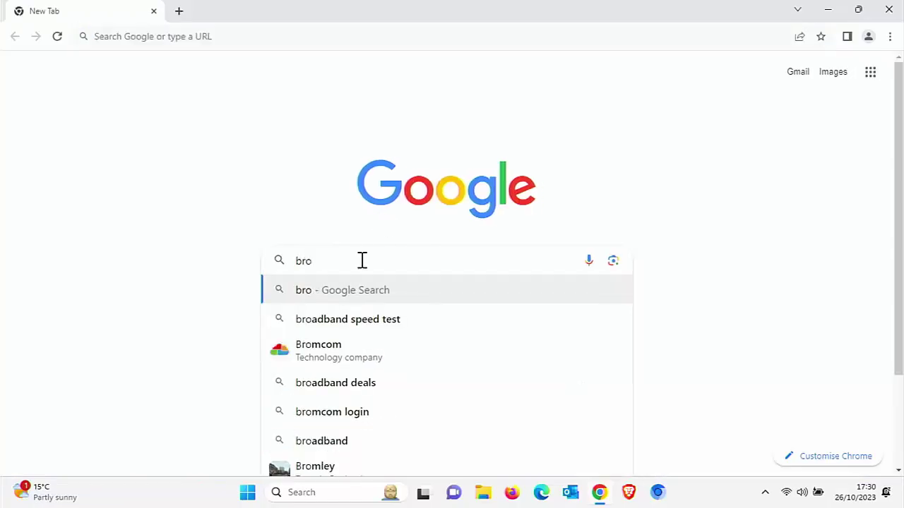
pyautogui.write('wserbe')
pyautogui.click(347, 297)
# - Accept the cookie notice, open BrowserBench.org and start the Speedometer 2.1 test
pyautogui.scroll(-3, 466, 319)
pyautogui.click(492, 394)
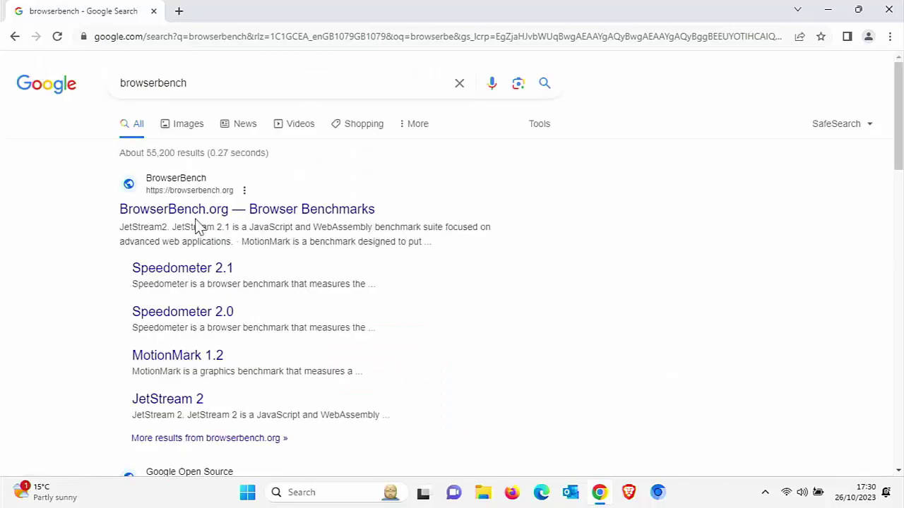
pyautogui.click(186, 211)
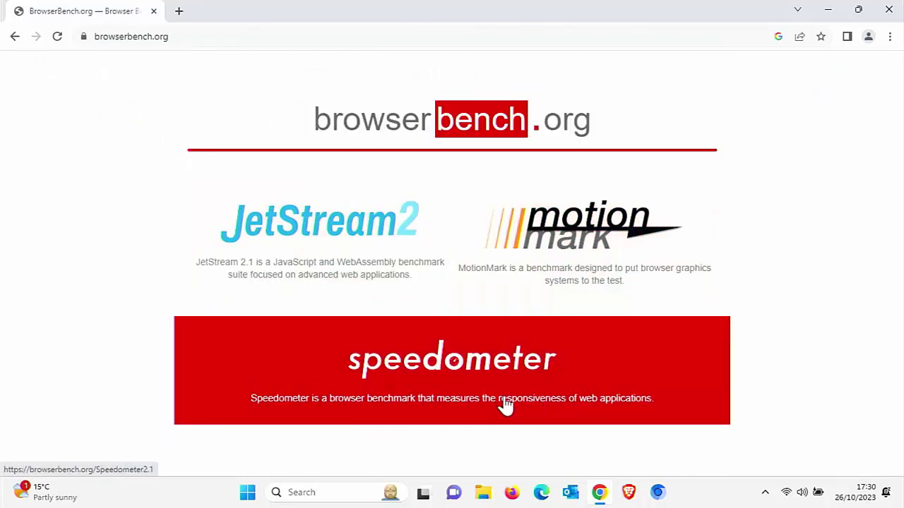
pyautogui.click(561, 403)
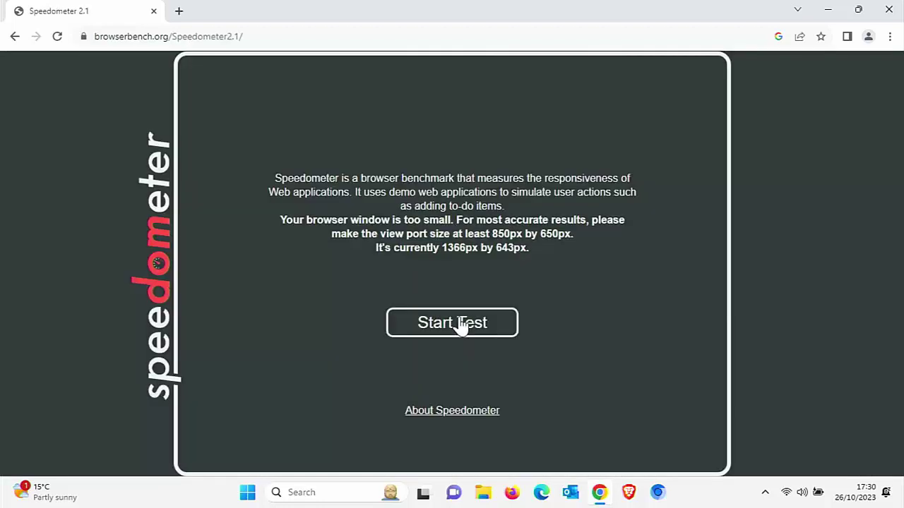
pyautogui.click(459, 323)
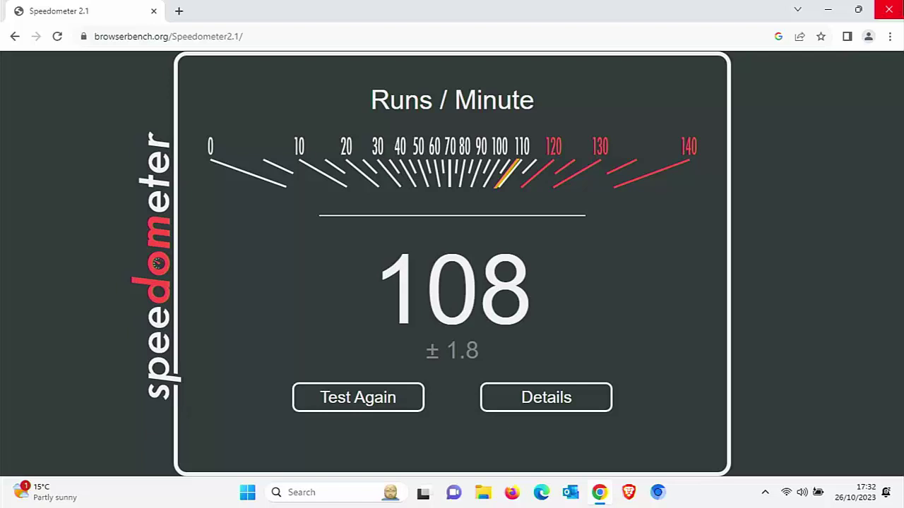
# - Switch to Edge, open BrowserBench.org from Bing and run Speedometer 2.1, scoring 107 runs/min
pyautogui.click(889, 10)
pyautogui.click(541, 492)
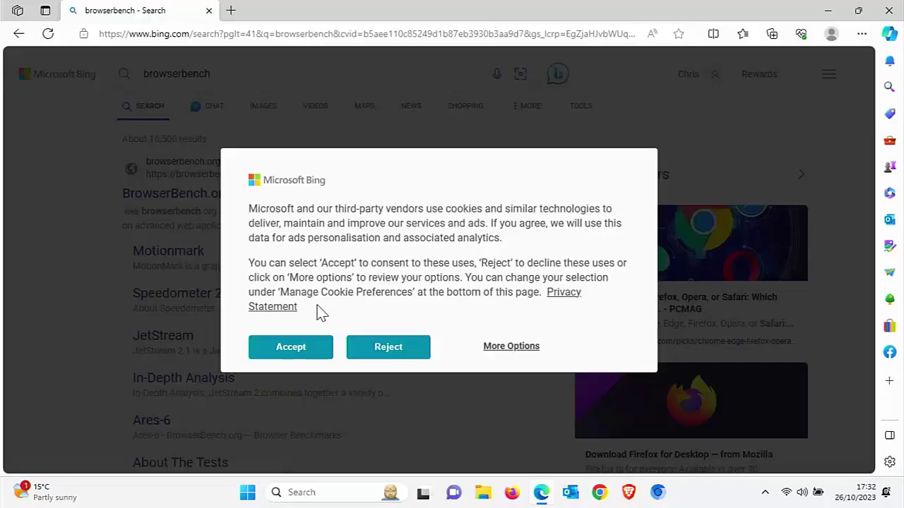
pyautogui.click(292, 348)
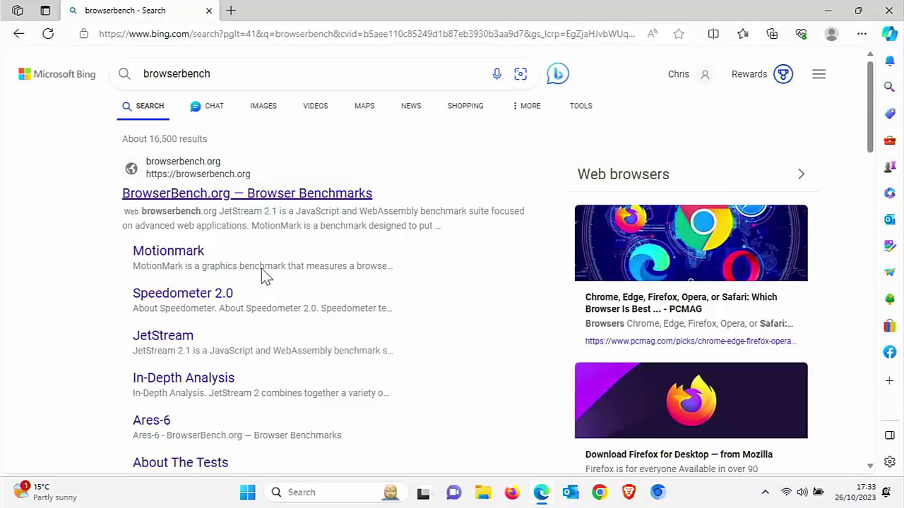
pyautogui.click(209, 201)
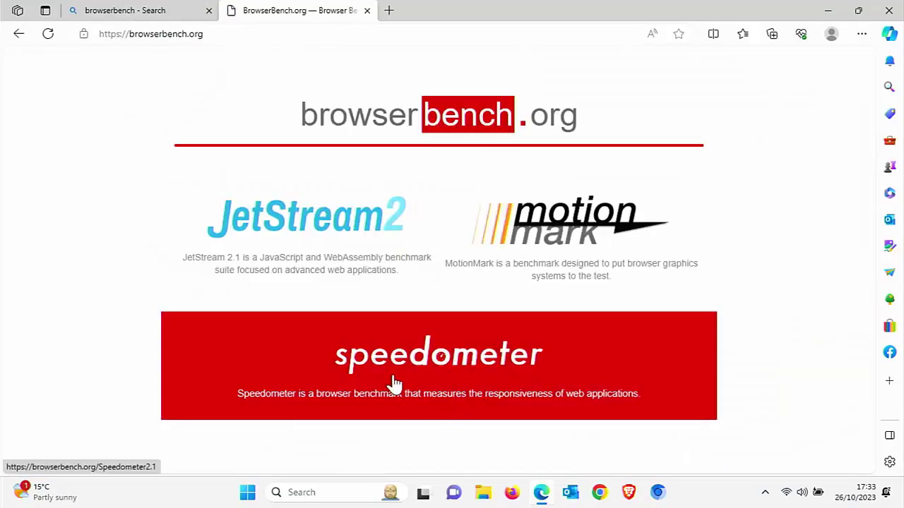
pyautogui.click(392, 374)
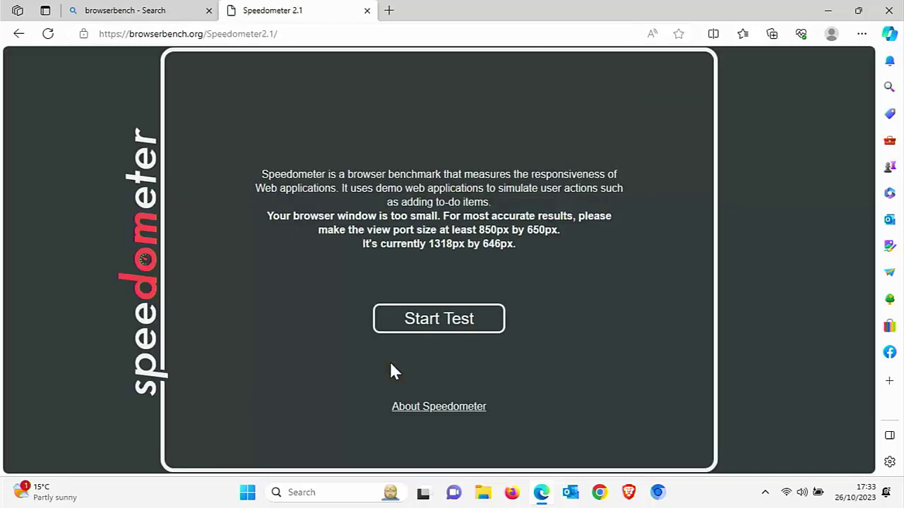
pyautogui.click(438, 319)
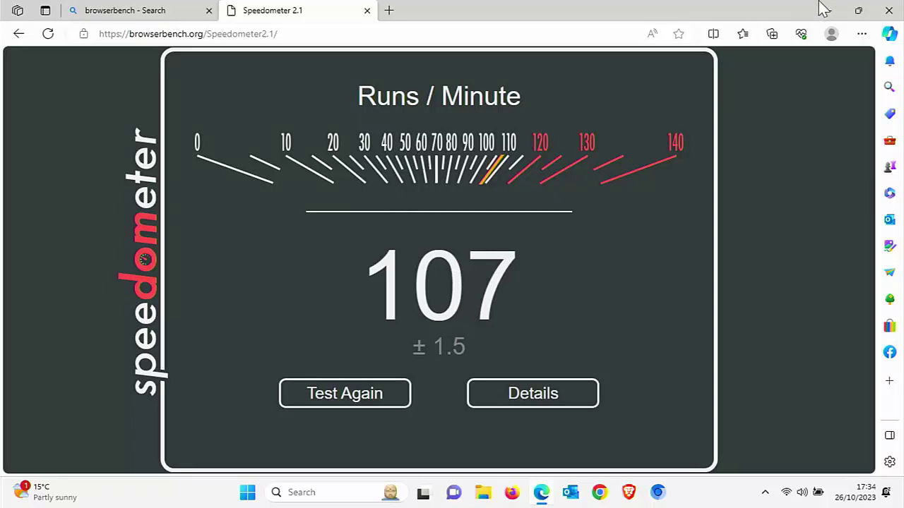
# - Close Edge and run Speedometer 2.1 in Brave, scoring 103 runs per minute
pyautogui.click(895, 7)
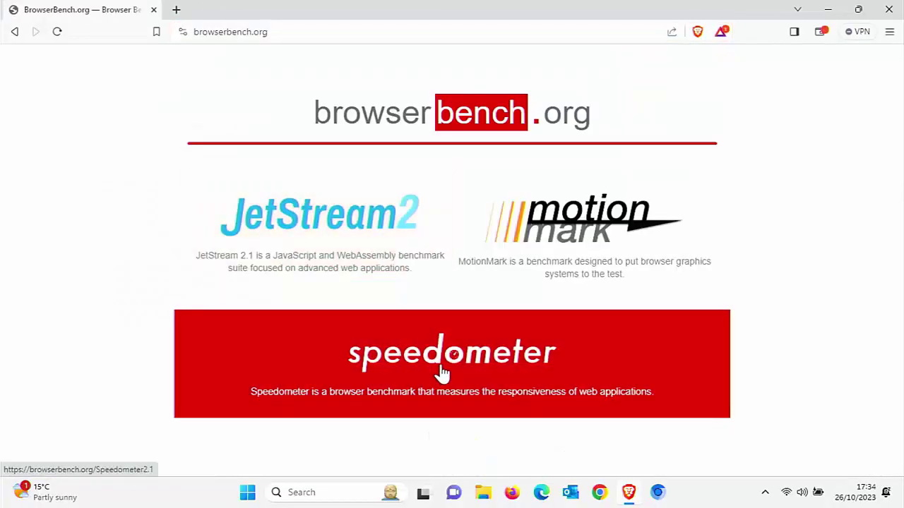
pyautogui.click(443, 372)
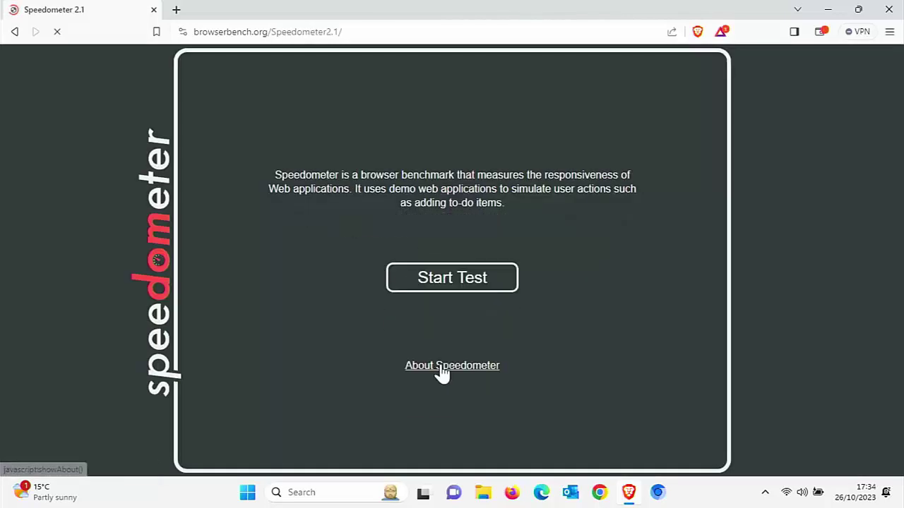
pyautogui.click(449, 278)
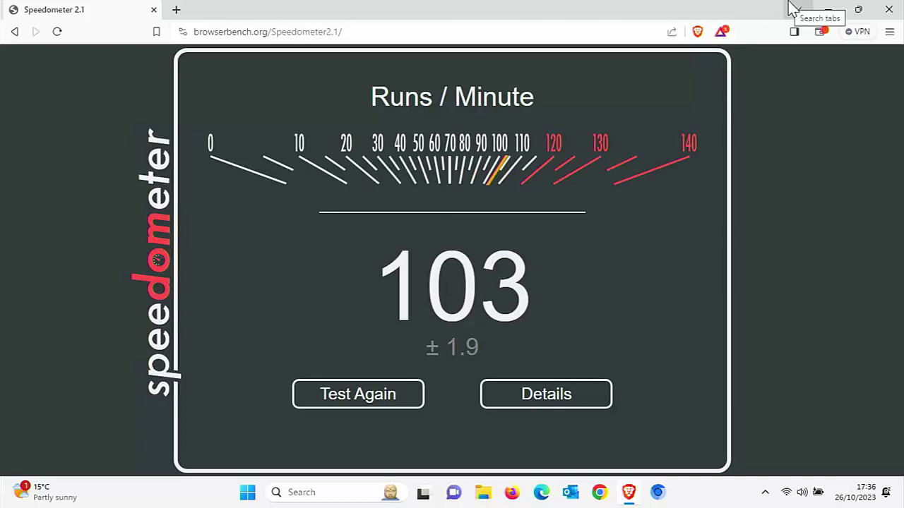
# - Close Brave, launch Thorium and run Speedometer 2.1 on browserbench.org, scoring 108 runs/min
pyautogui.click(890, 11)
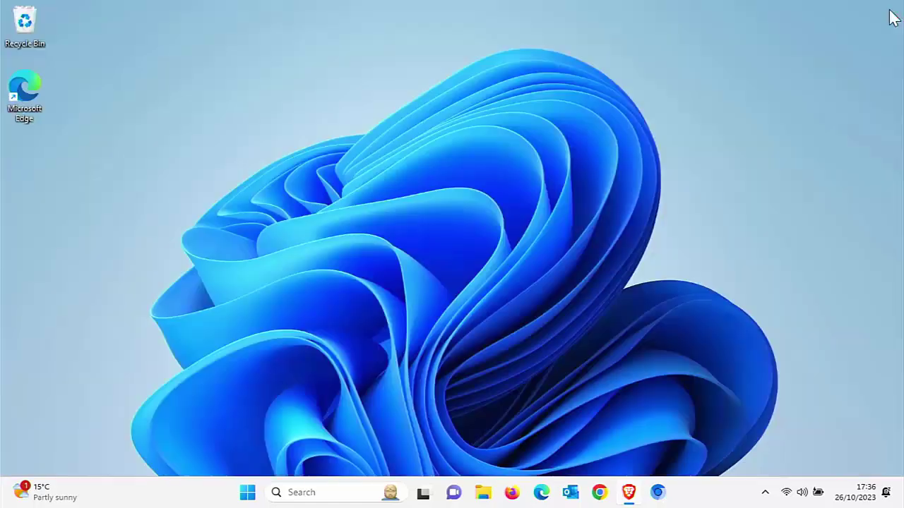
pyautogui.click(659, 495)
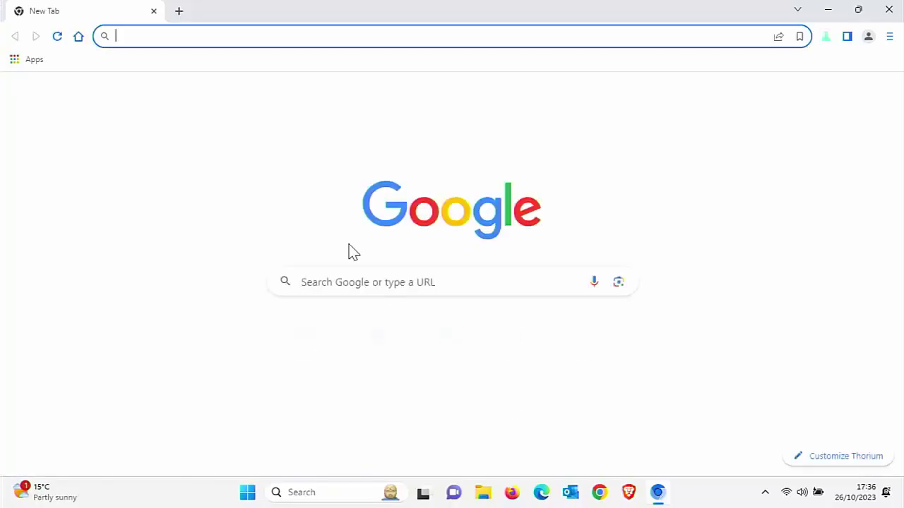
pyautogui.click(379, 334)
pyautogui.click(519, 385)
pyautogui.click(448, 334)
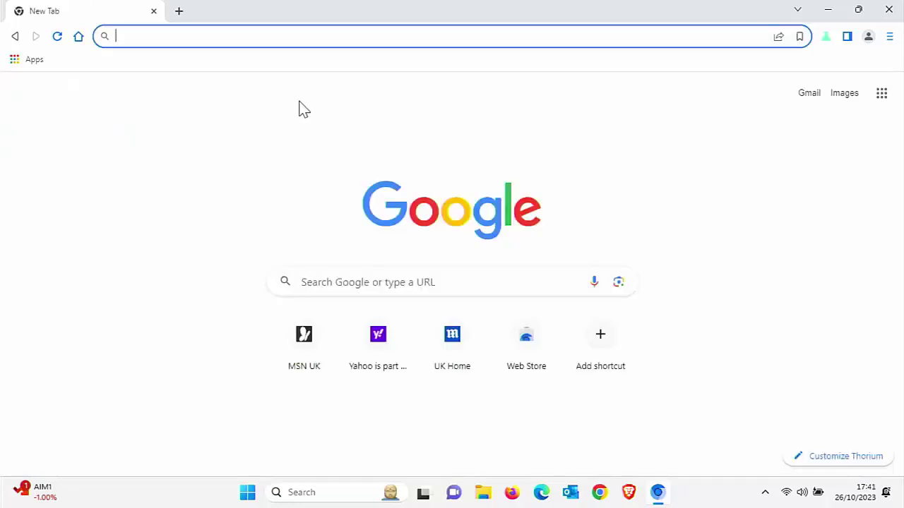
# - Load thorium.rocks and scroll down to the Links section of per-platform release downloads
pyautogui.write('thorium.ro')
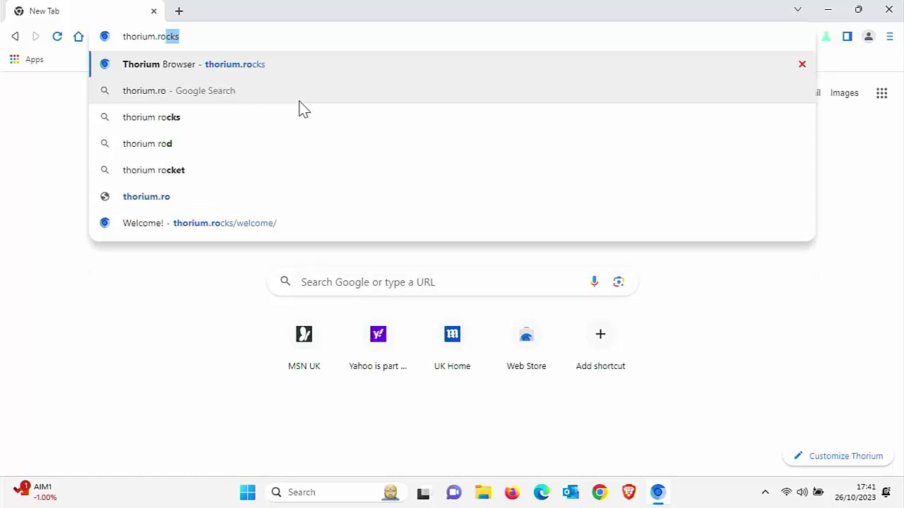
pyautogui.press('Return')
pyautogui.scroll(-5, 333, 170)
pyautogui.scroll(-1, 311, 190)
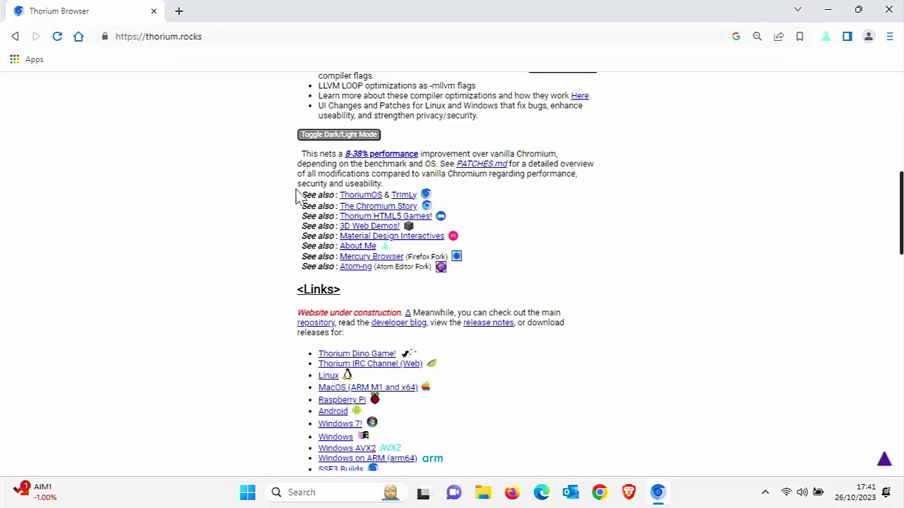
pyautogui.scroll(-1, 413, 222)
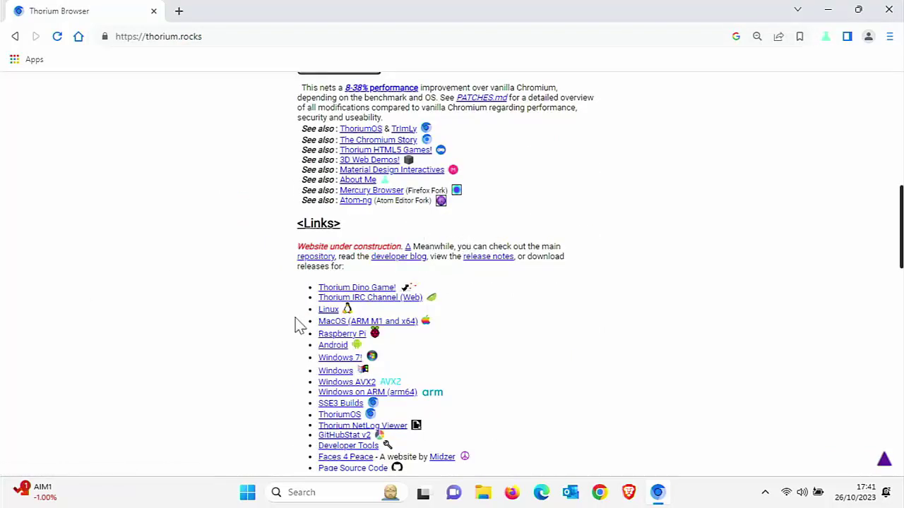
pyautogui.scroll(-1, 345, 372)
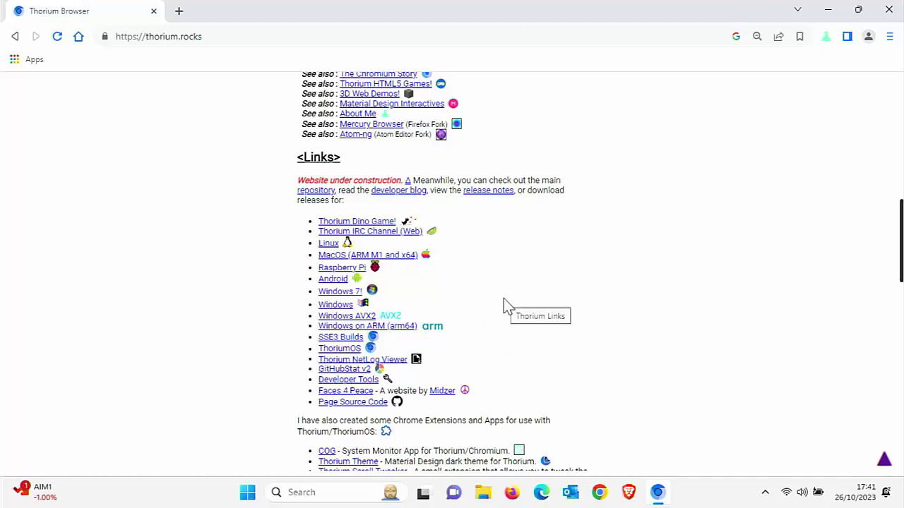
# - Open the Windows link to the Thorium-Win GitHub releases and view the M117.0.5938.157 assets
pyautogui.click(336, 305)
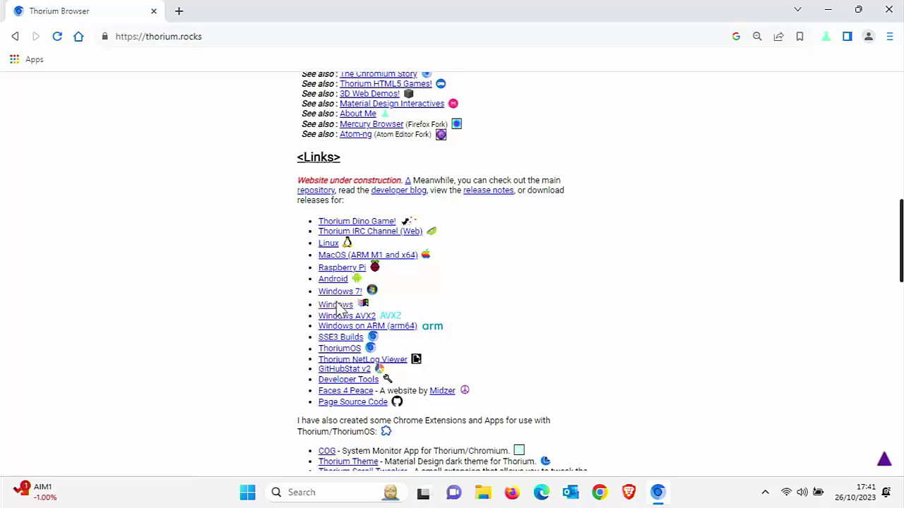
pyautogui.scroll(-10, 338, 311)
pyautogui.scroll(1, 337, 301)
pyautogui.scroll(1, 336, 301)
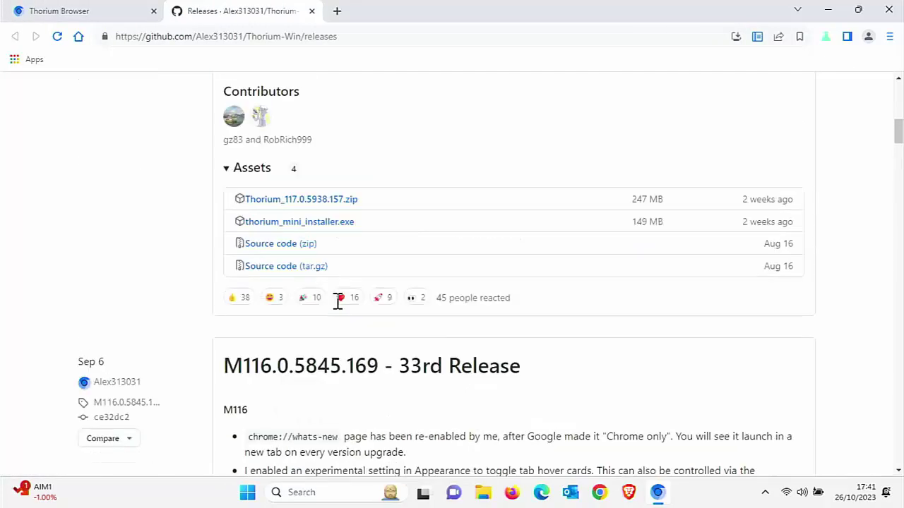